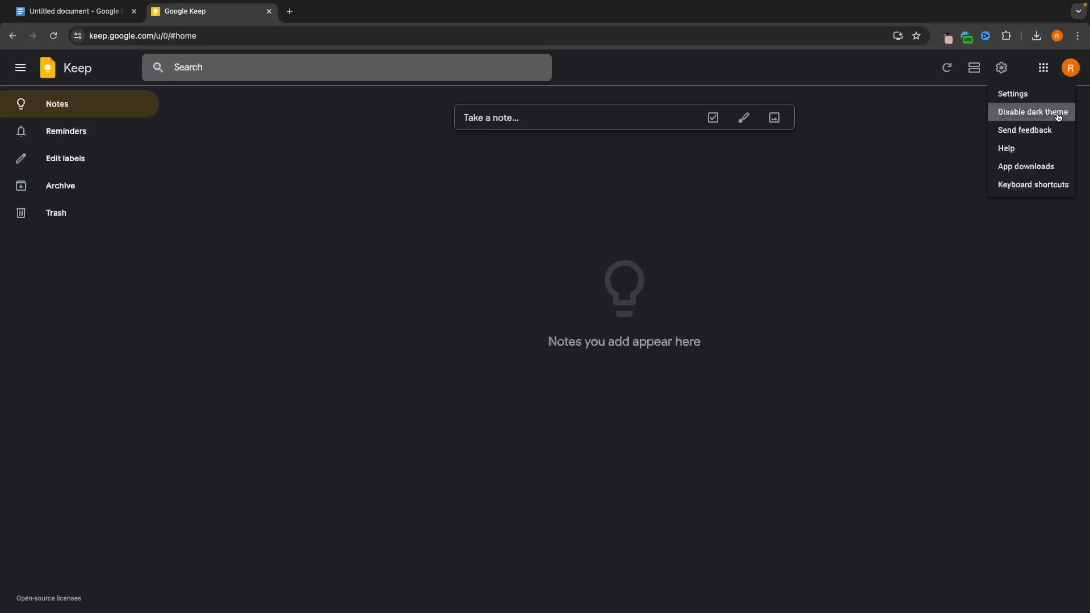
Disable the dark theme and enable it again.
left_click(1056, 112)
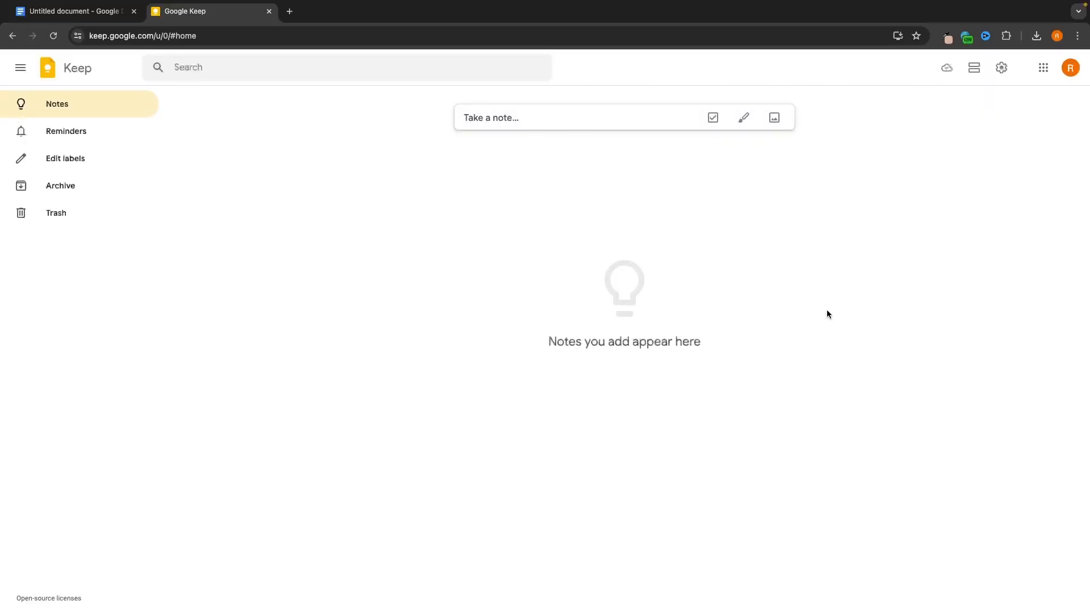
left_click(1001, 67)
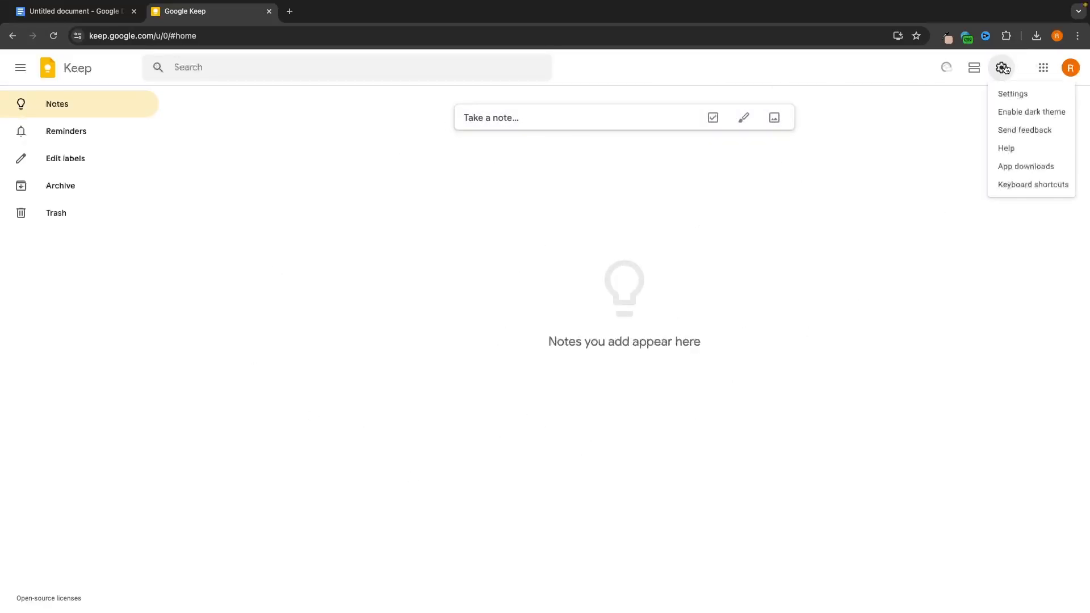
left_click(1003, 117)
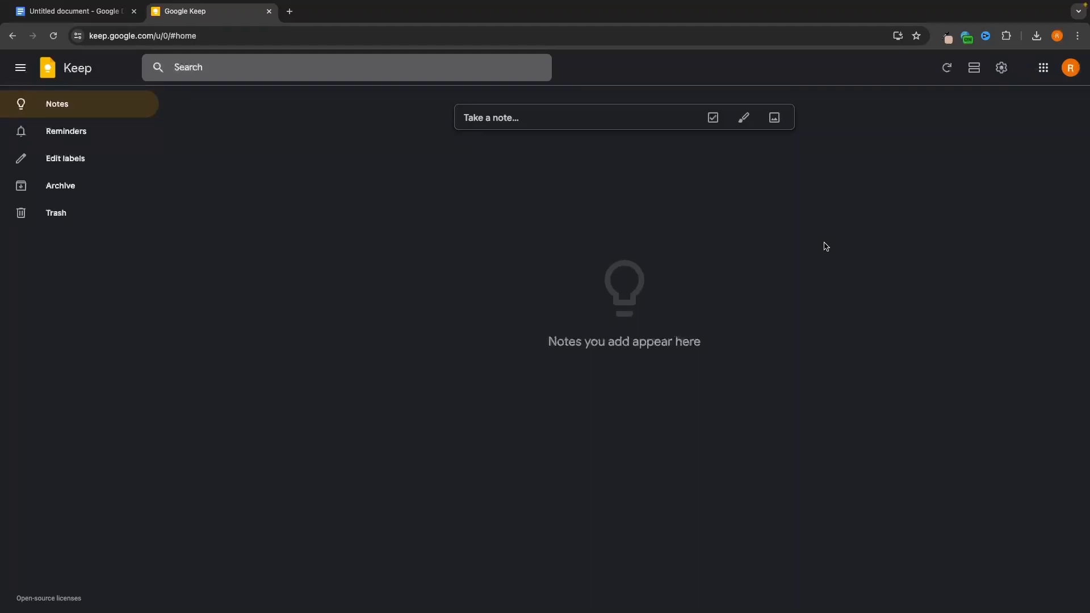
Create a note titled "Google Keep Tutorial" with the text "This is a google keep tutorial" and close it.
left_click(503, 116)
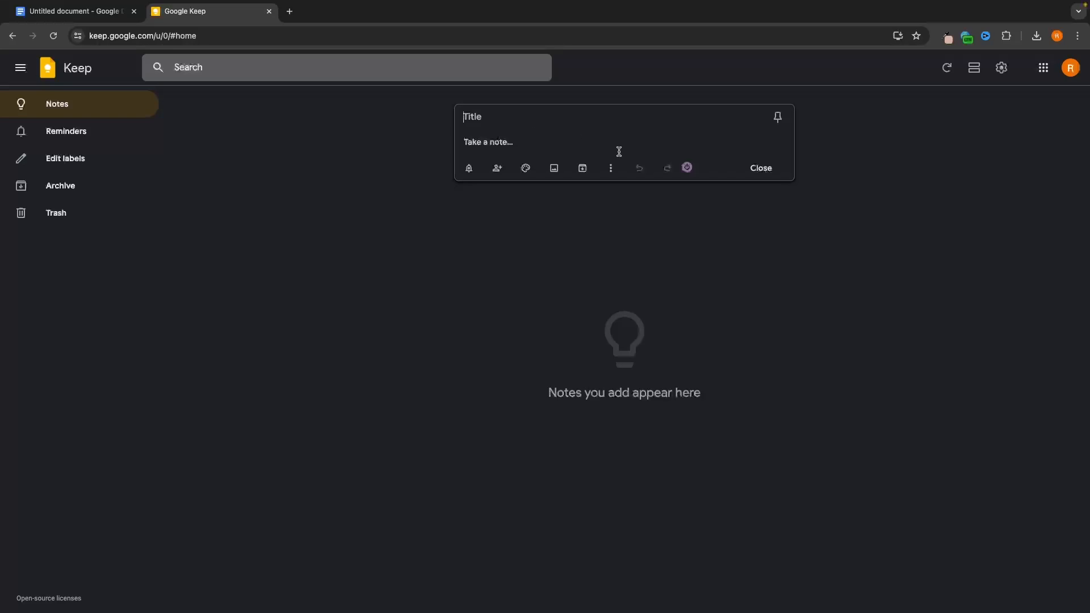
type("Google Keep Tutorial")
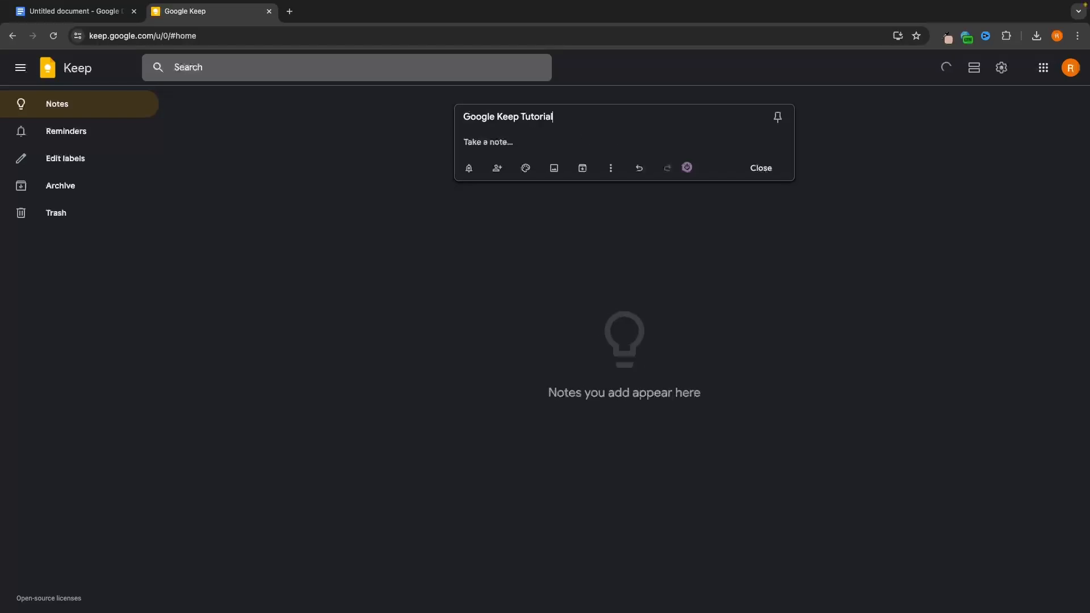
left_click(500, 145)
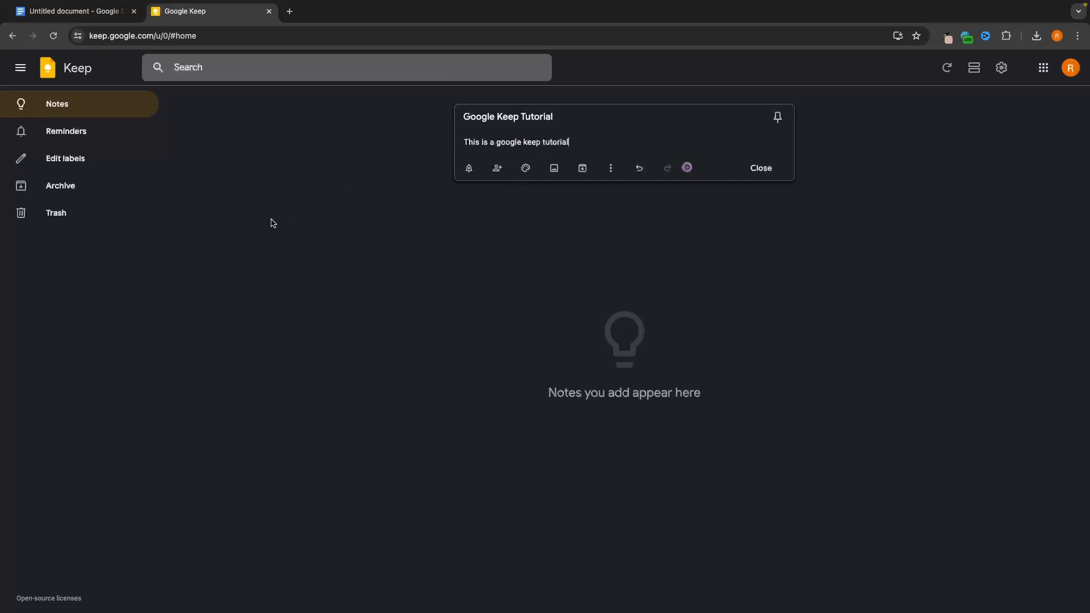
left_click(943, 207)
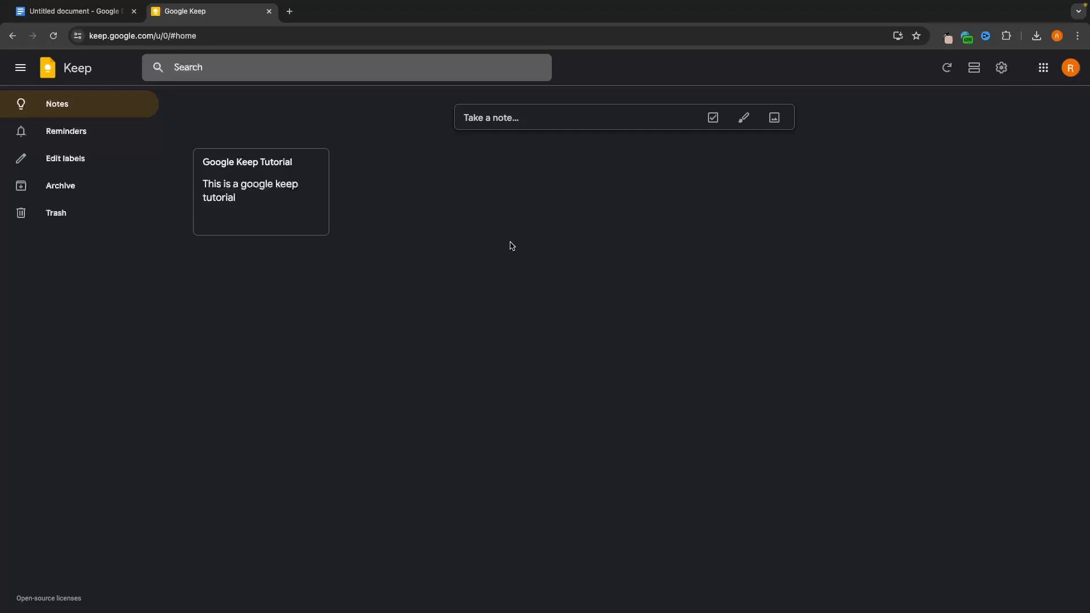
Start a new note titled "Sales Call" with text describing a sales call with the contact's first name.
left_click(522, 123)
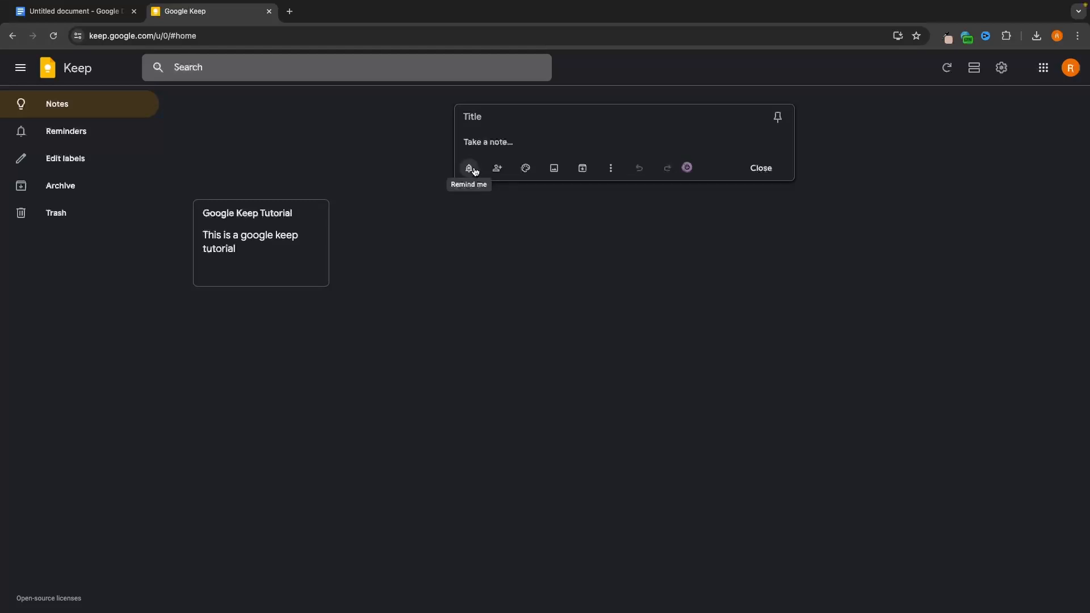
left_click(482, 118)
type("Sales Call")
left_click(501, 142)
type("Sales call with Tom")
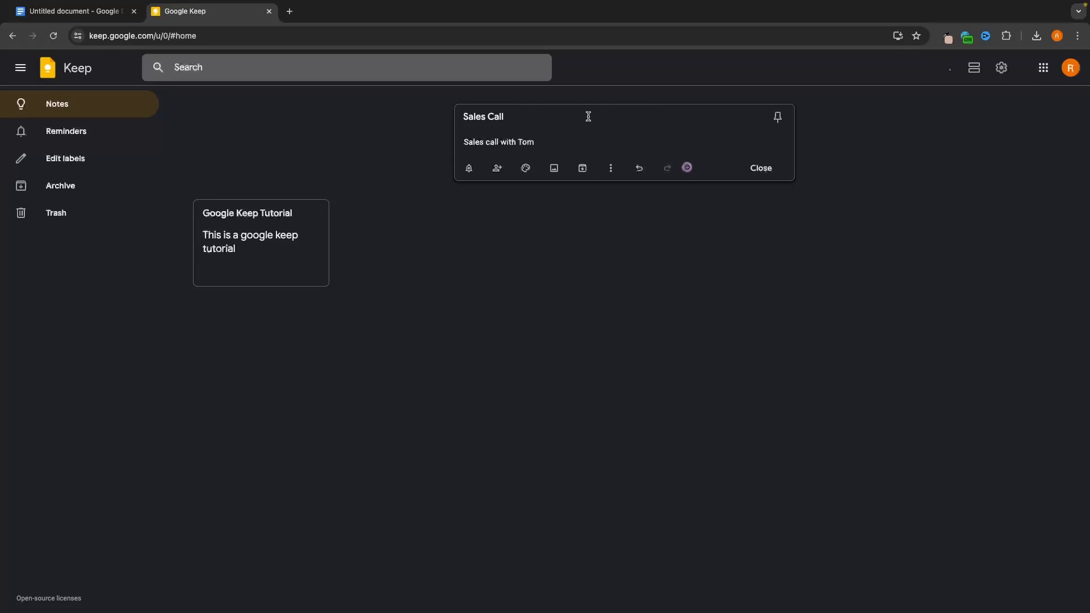
Add a non-repeating reminder for Jul 6, 2024 at 8:45 AM to the Sales Call note, then close the note.
left_click(470, 169)
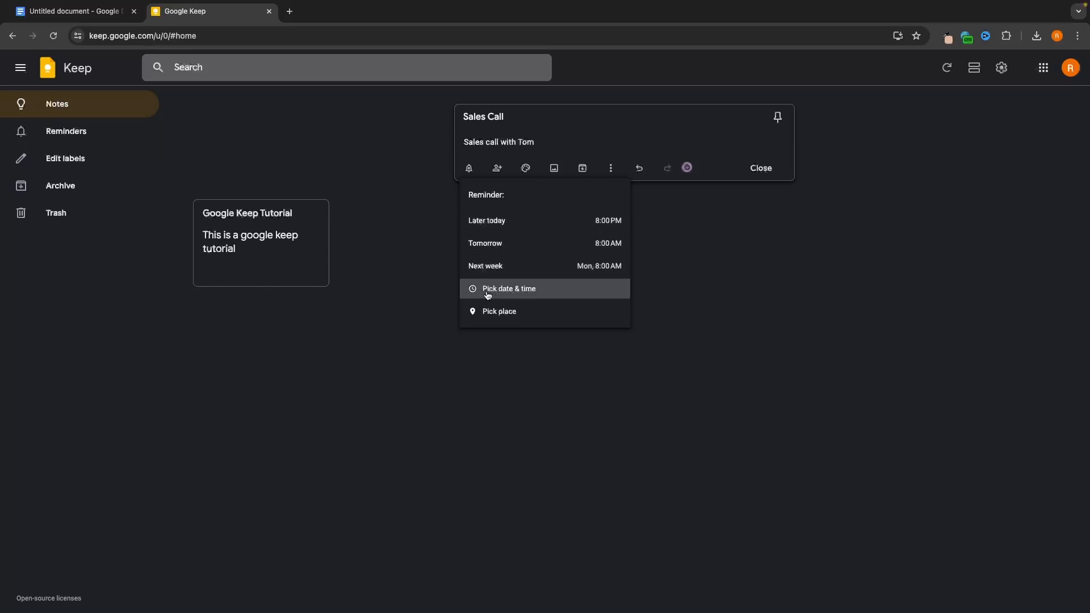
left_click(521, 294)
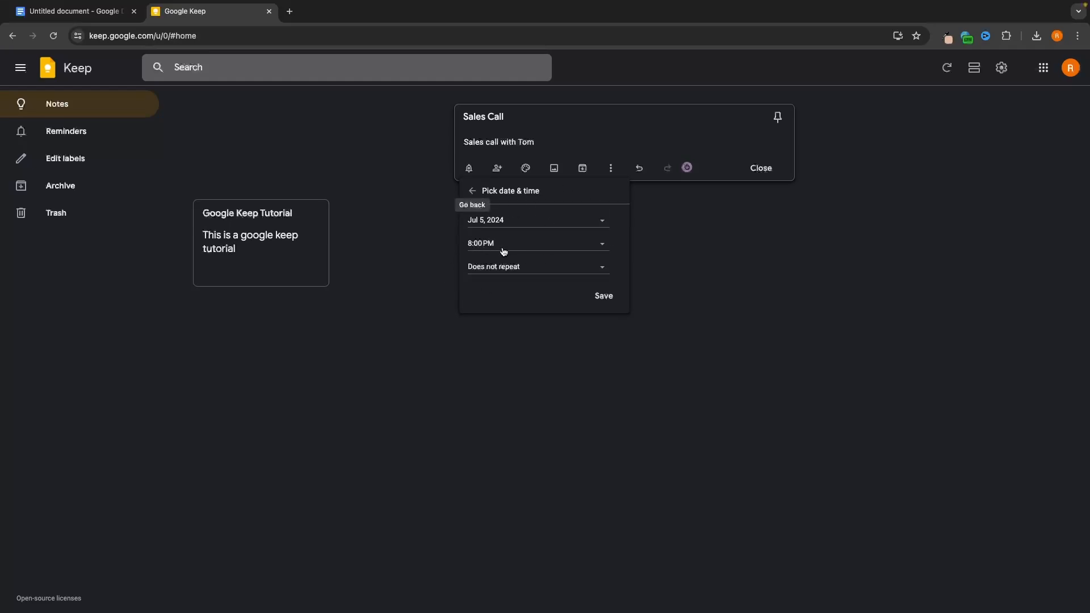
left_click(504, 222)
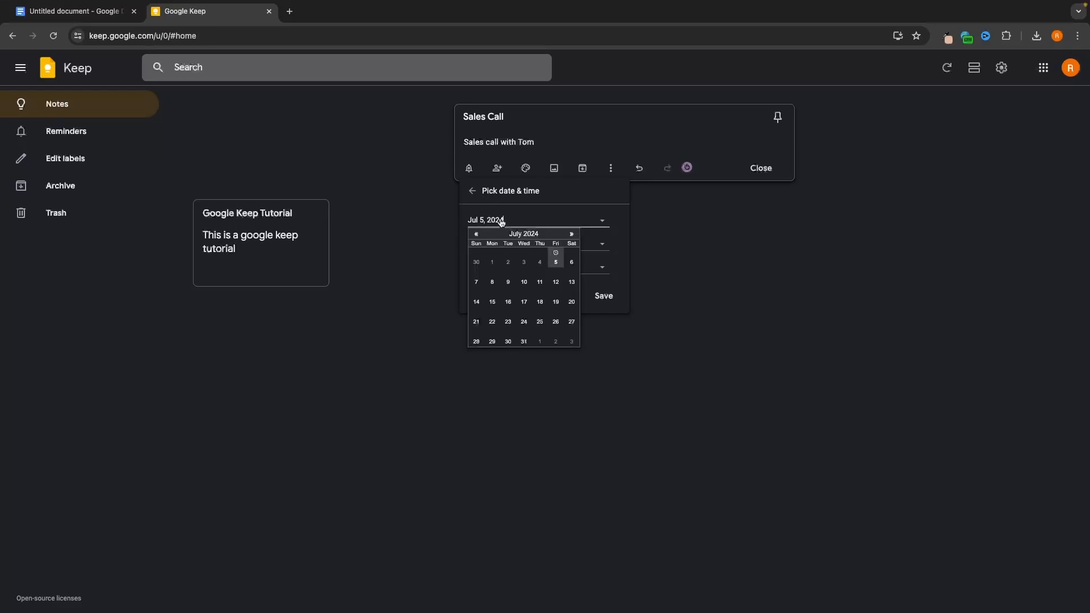
left_click(572, 263)
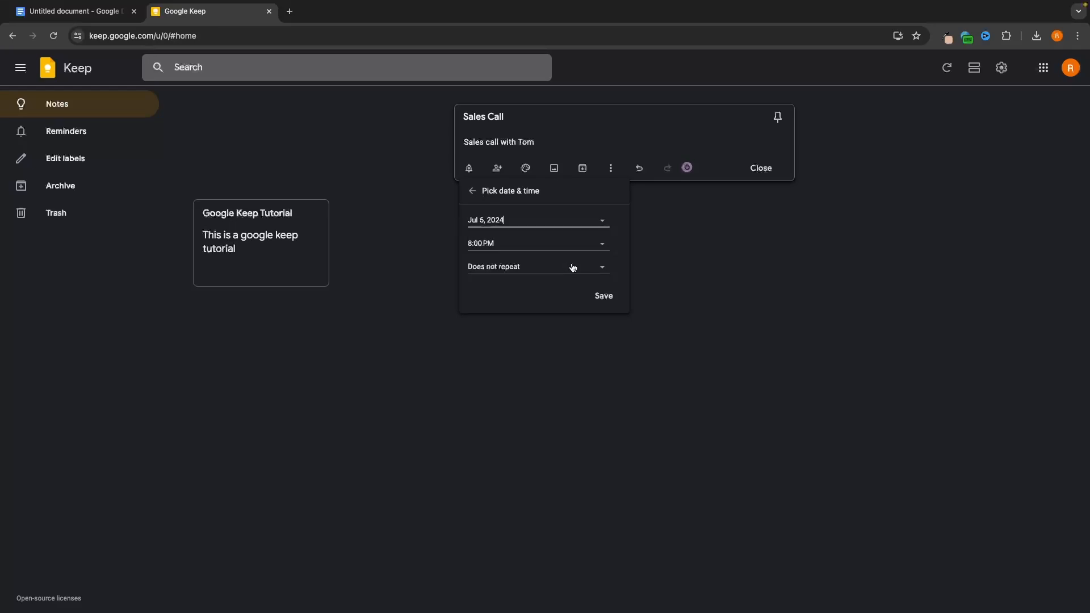
left_click(491, 246)
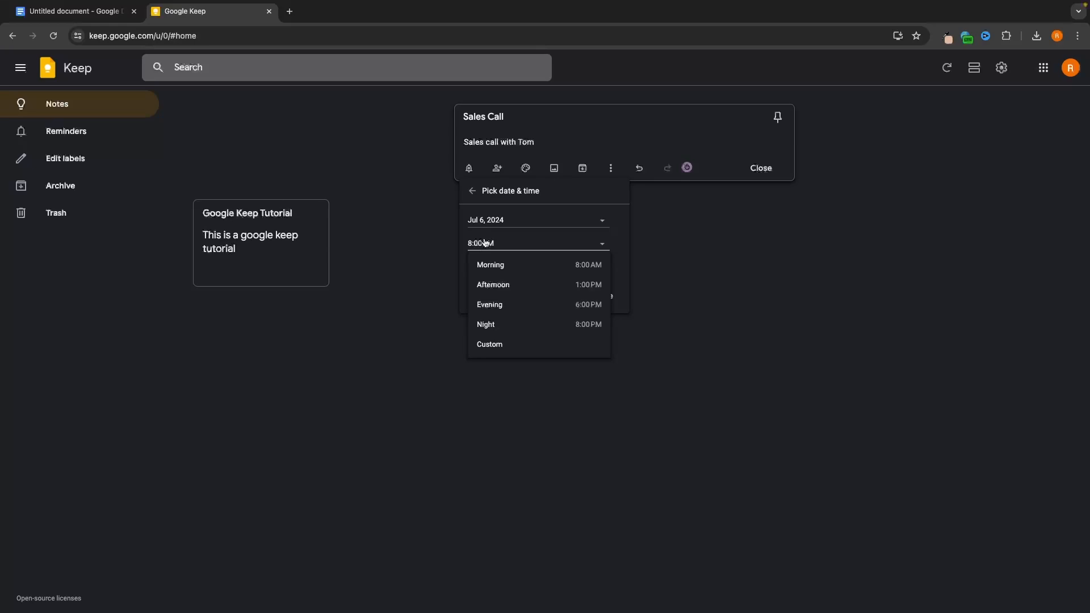
left_click(496, 348)
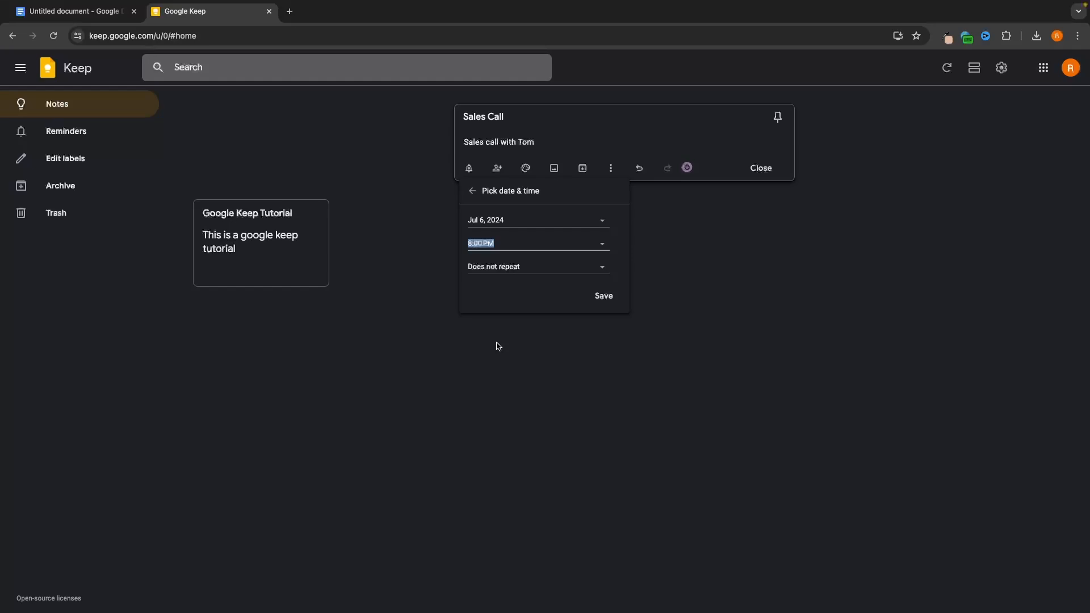
type("8:45")
left_click(617, 255)
left_click(518, 267)
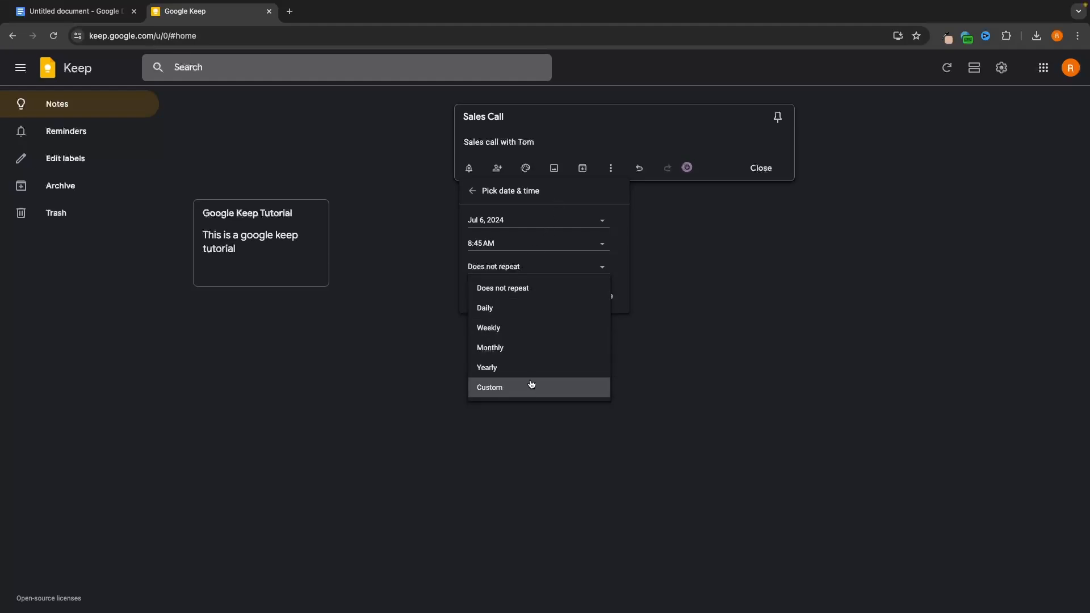
left_click(625, 255)
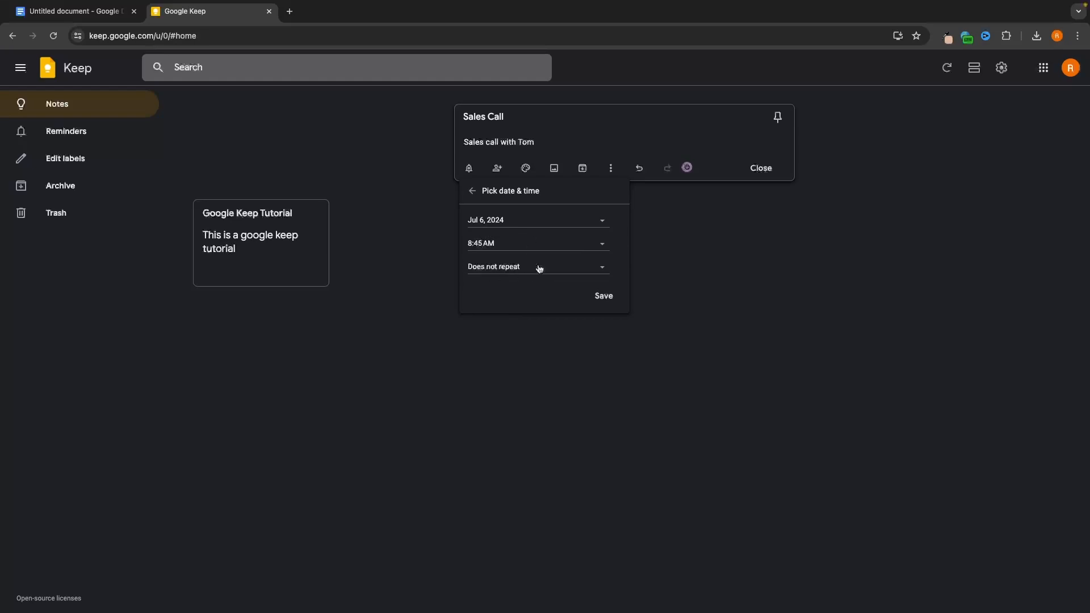
left_click(603, 296)
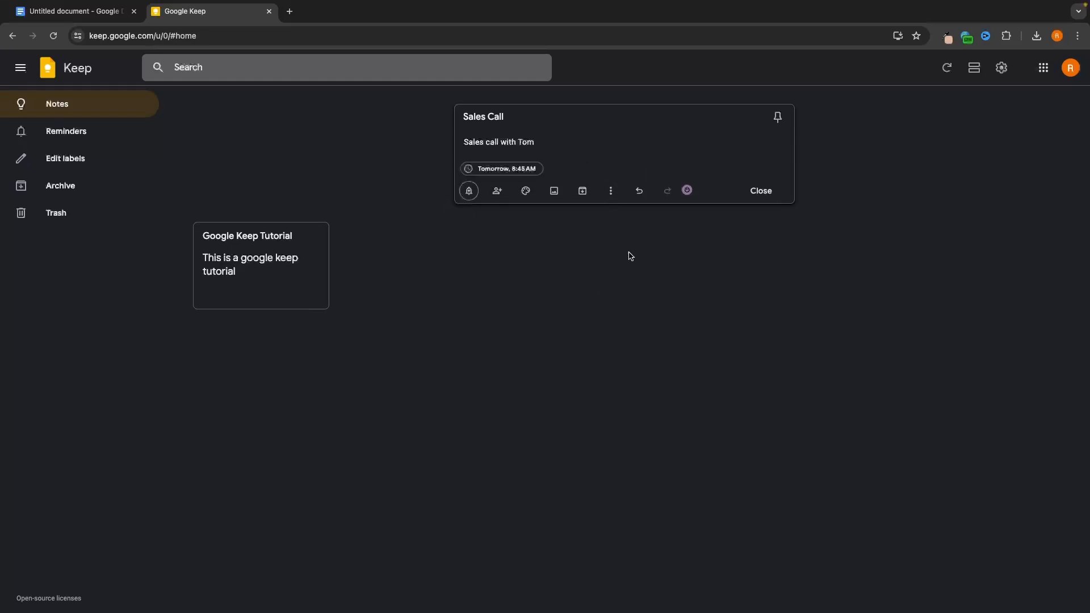
left_click(948, 208)
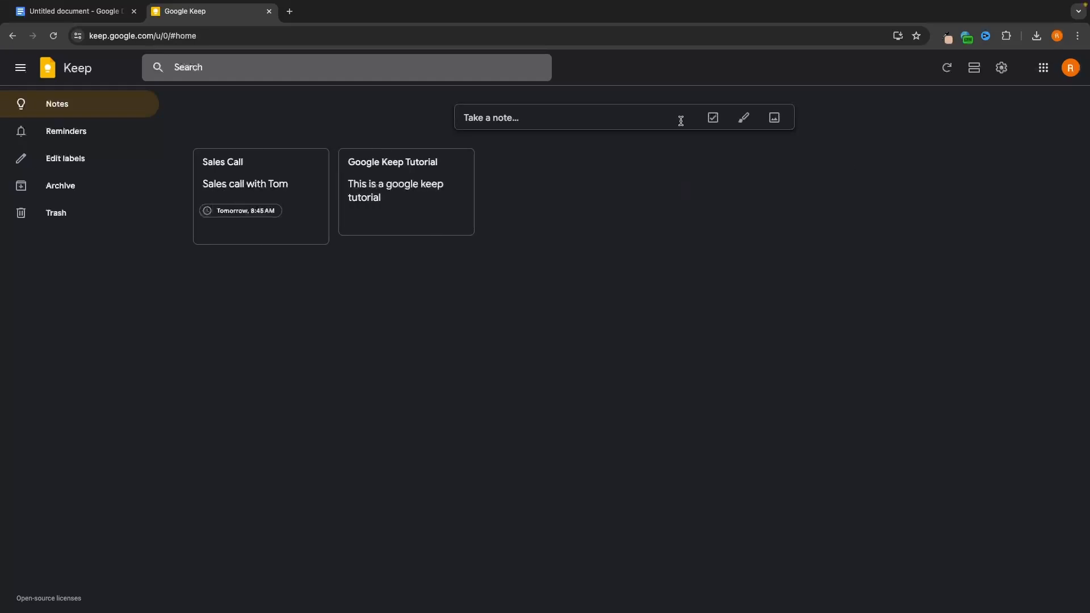
Check the Sales Call note in the Reminders view and return to the full notes list.
mouse_move(218, 174)
left_click(119, 135)
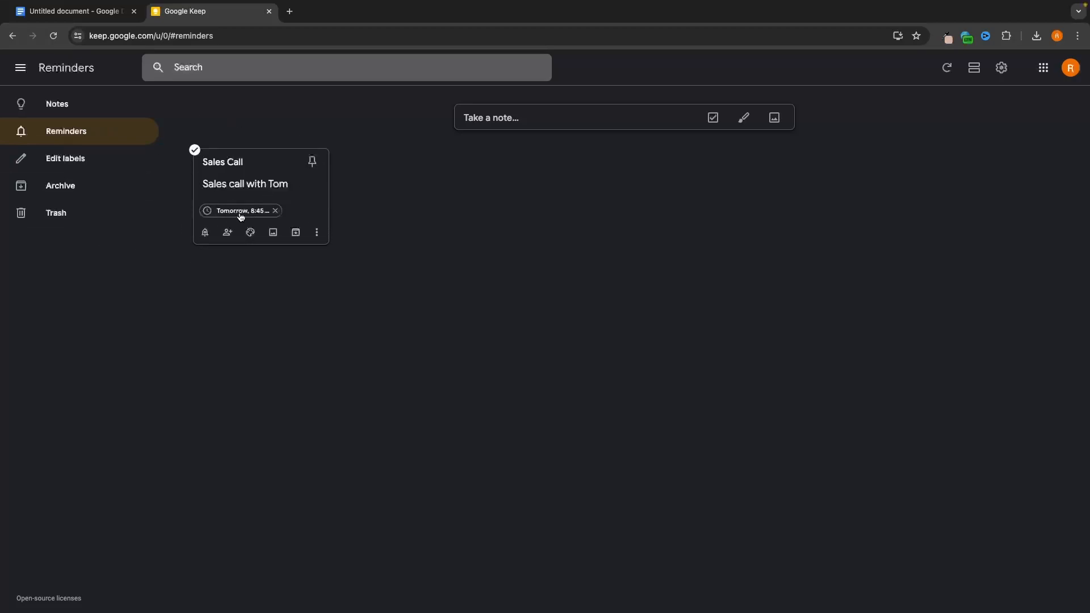
left_click(66, 108)
Start a new note titled "Walk my dog" with the text "Take my dog for a walk".
left_click(498, 121)
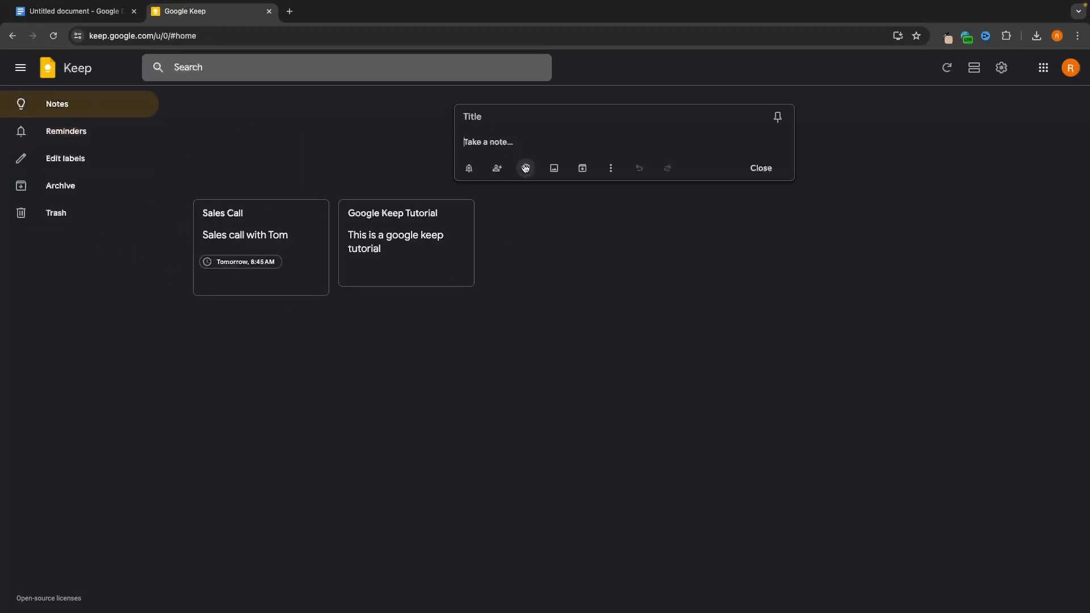
type("Walk my dog")
key("Return")
type("Take my dog for a walk")
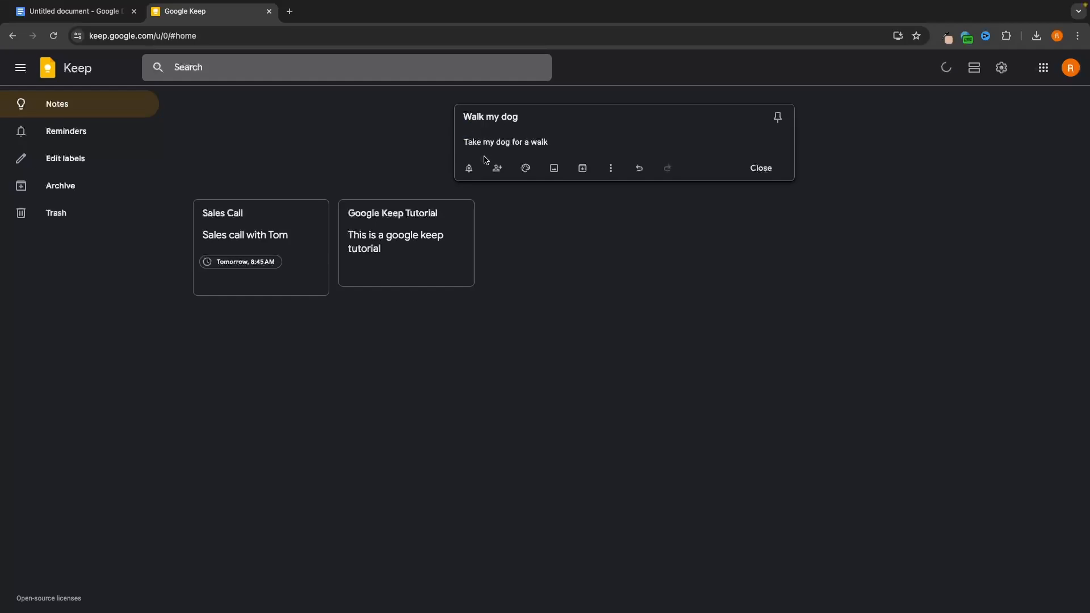
Add a reminder for Jul 5, 2024 at 5:00 PM to the Walk my dog note and close the note.
left_click(470, 168)
left_click(487, 289)
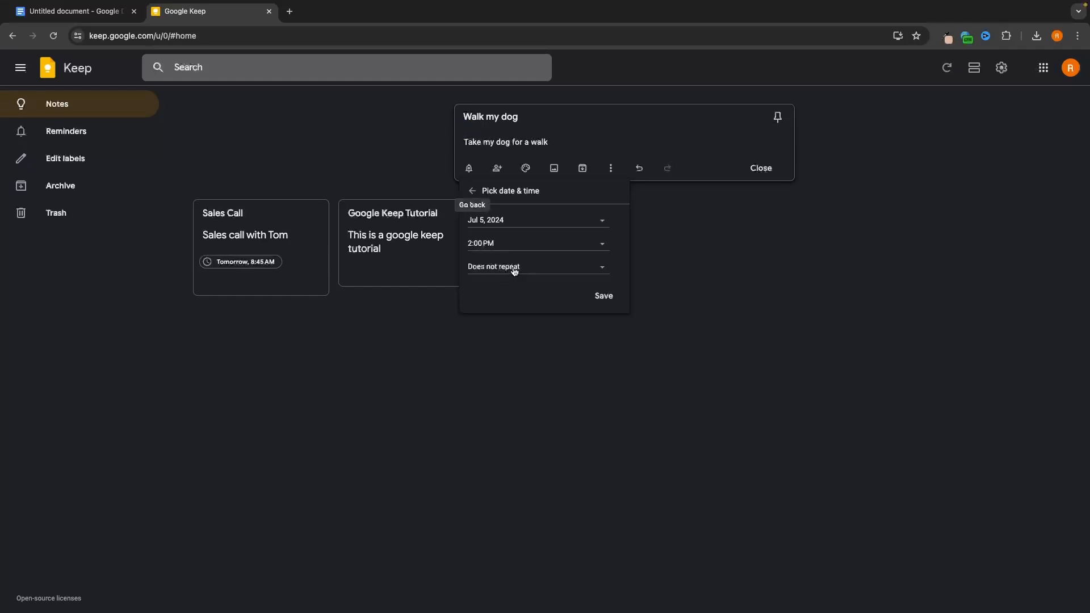
left_click(499, 222)
left_click(557, 262)
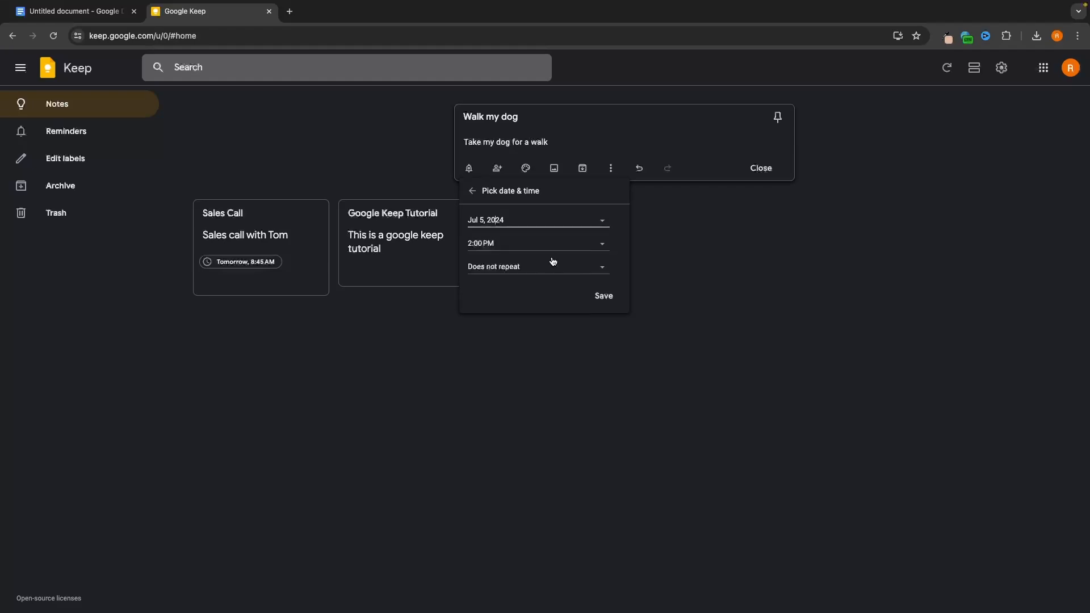
left_click(518, 246)
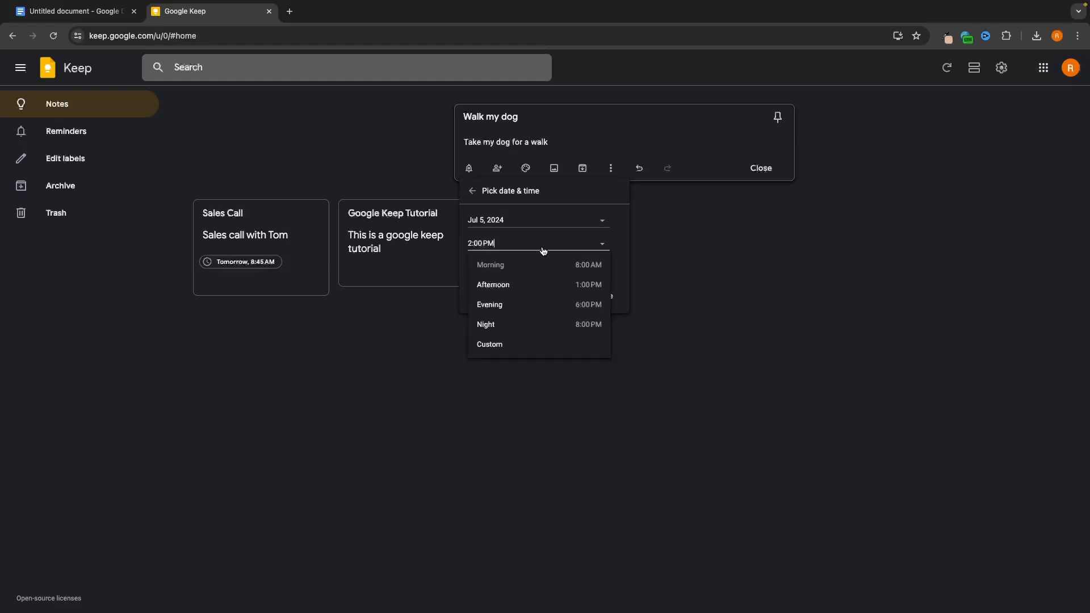
double_click(473, 244)
type("5")
left_click(628, 235)
left_click(602, 296)
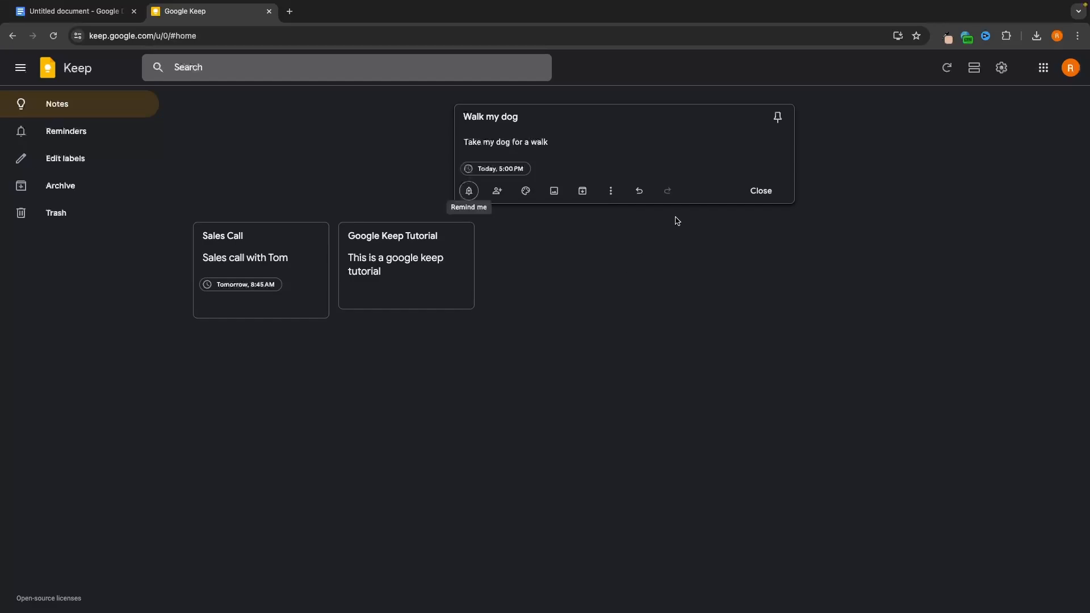
left_click(932, 236)
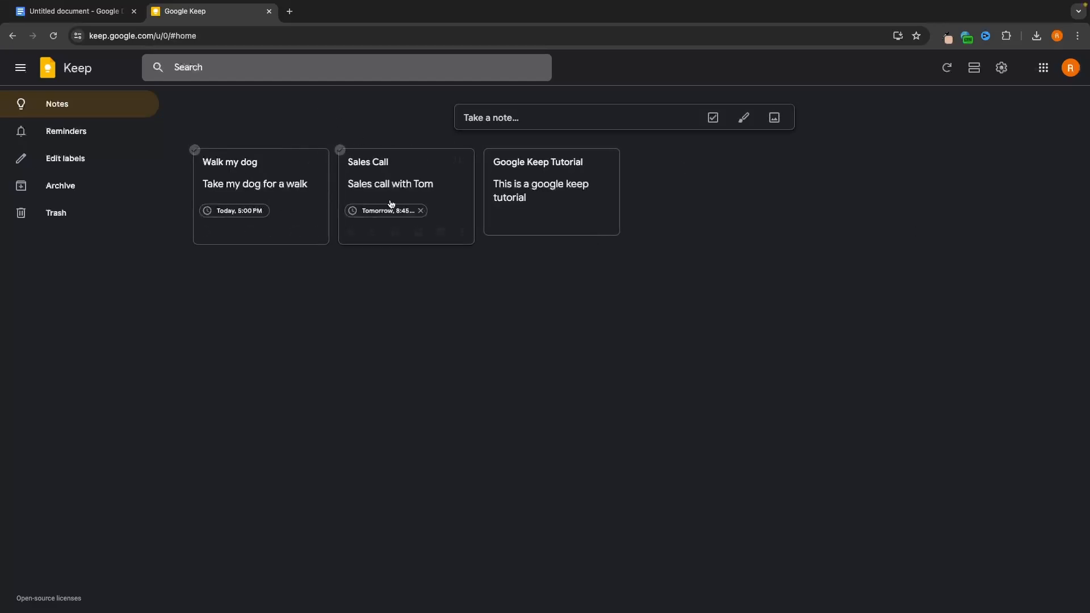
Review the notes that have reminders and go back to all notes.
left_click(95, 138)
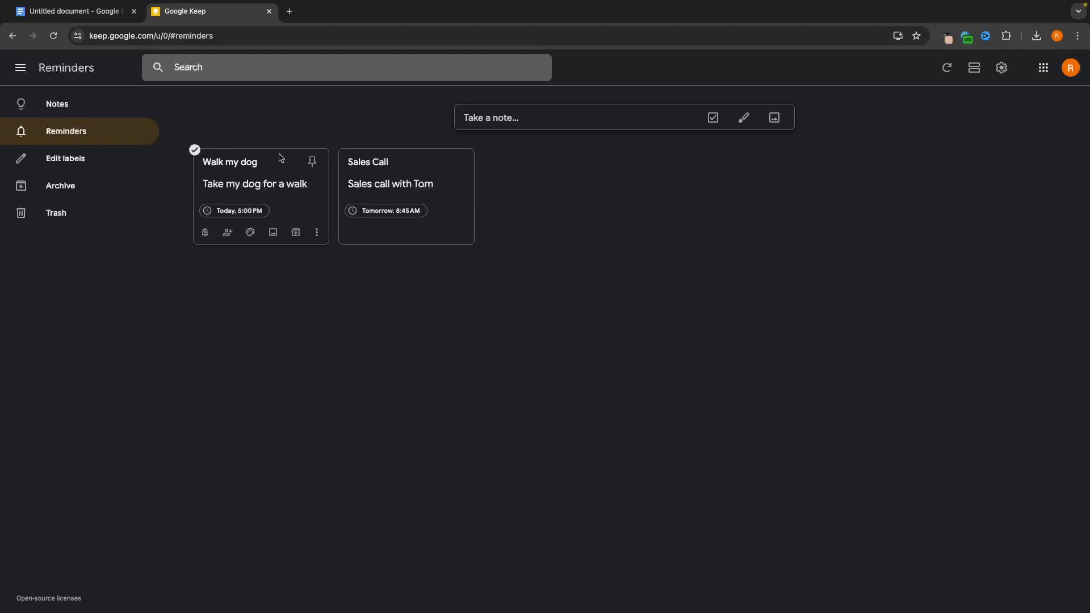
left_click(102, 106)
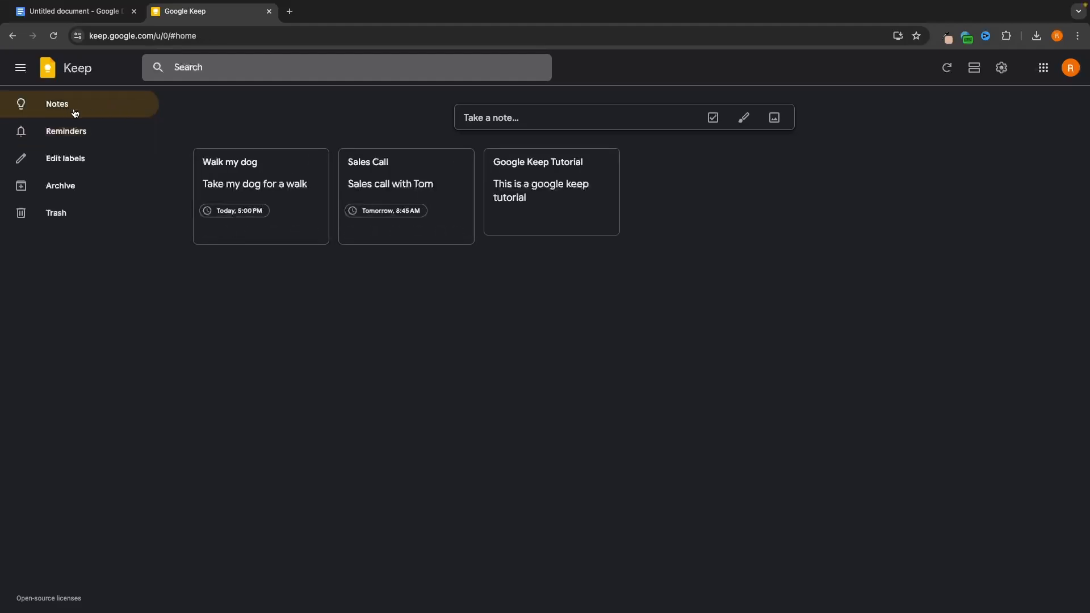
Start a new note titled "Miami Hotel Booking" with the text "Romantic weekend away".
left_click(520, 116)
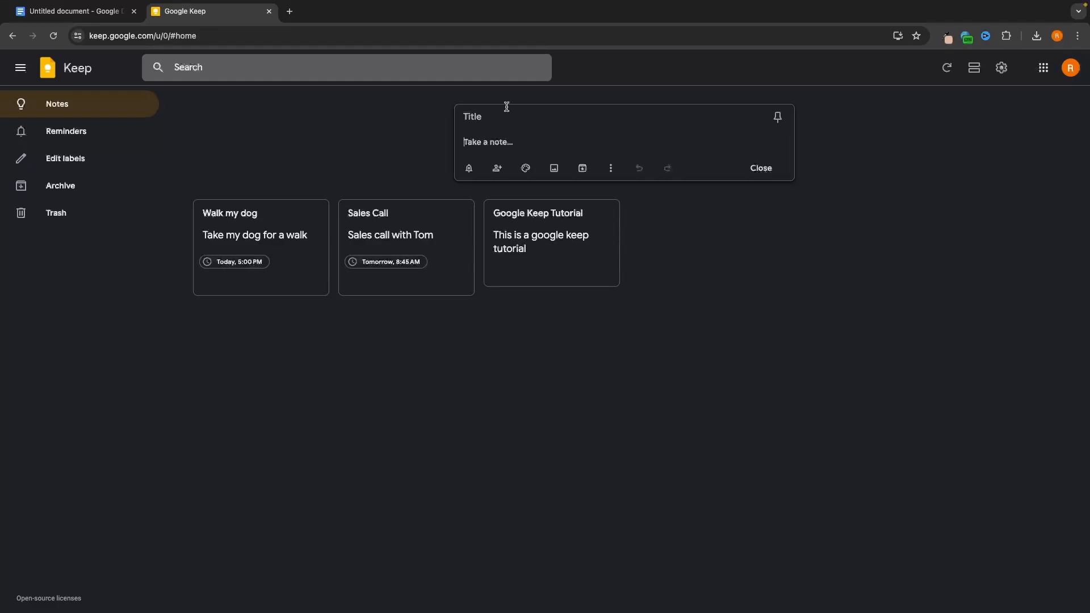
left_click(498, 168)
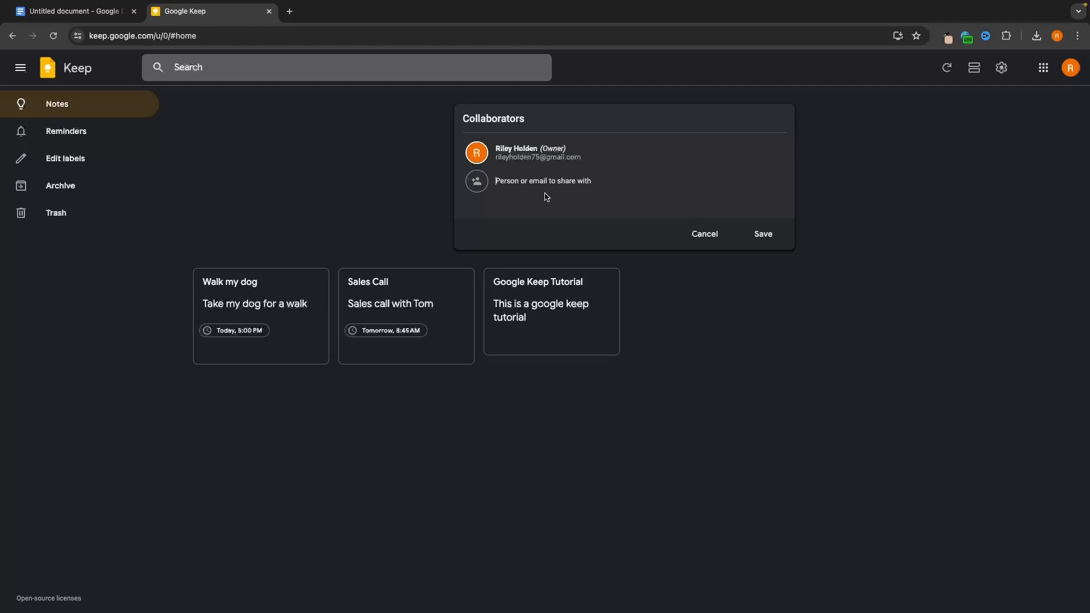
left_click(704, 233)
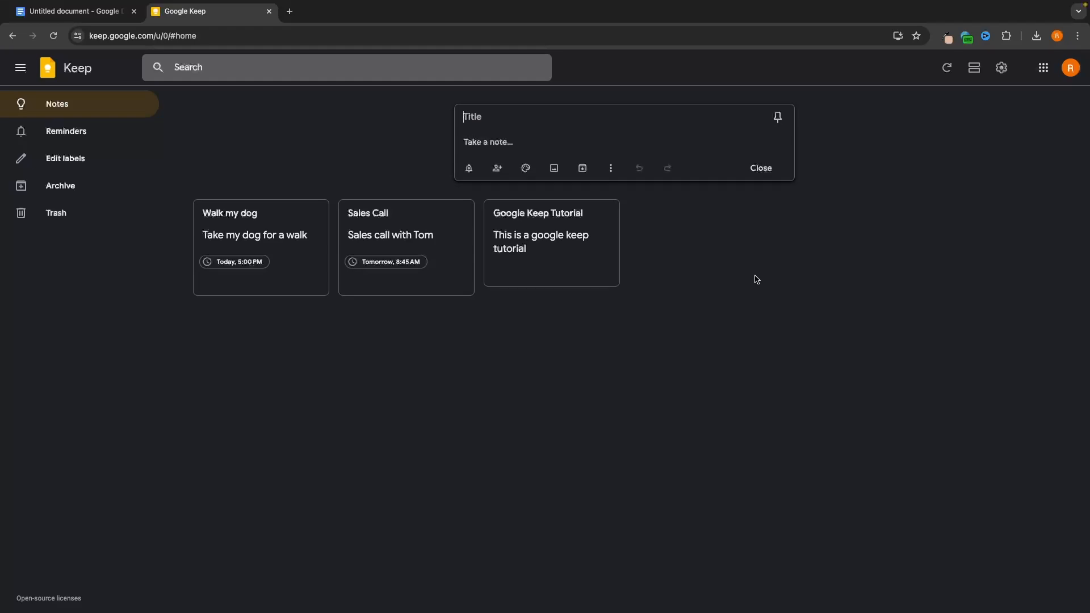
type("Miami Hotel Booking")
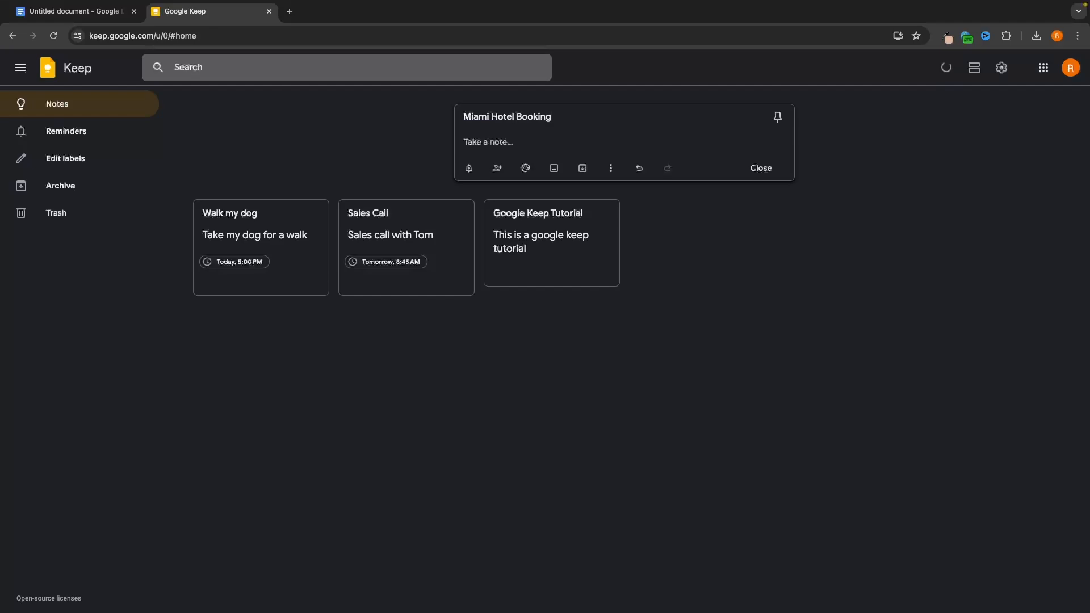
left_click(515, 146)
type("Romantic weekend away")
Share the Miami Hotel Booking note by adding the collaborator's e-mail address and saving.
left_click(498, 169)
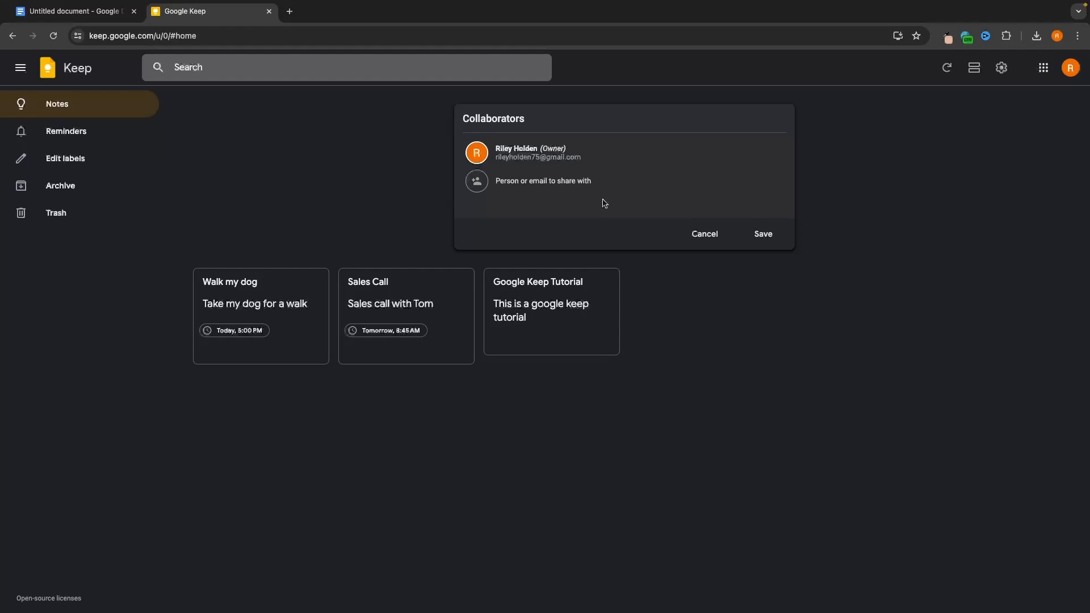
key("ctrl+v")
left_click(763, 233)
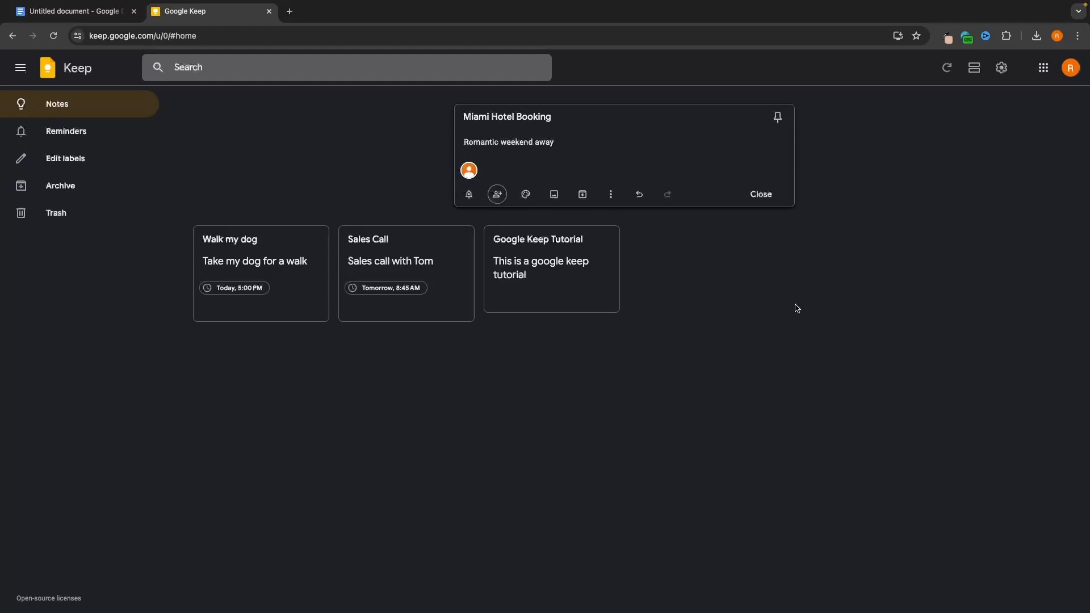
Close the Miami Hotel Booking note, view the shared copy in the collaborator's account, and return to the original account.
left_click(881, 245)
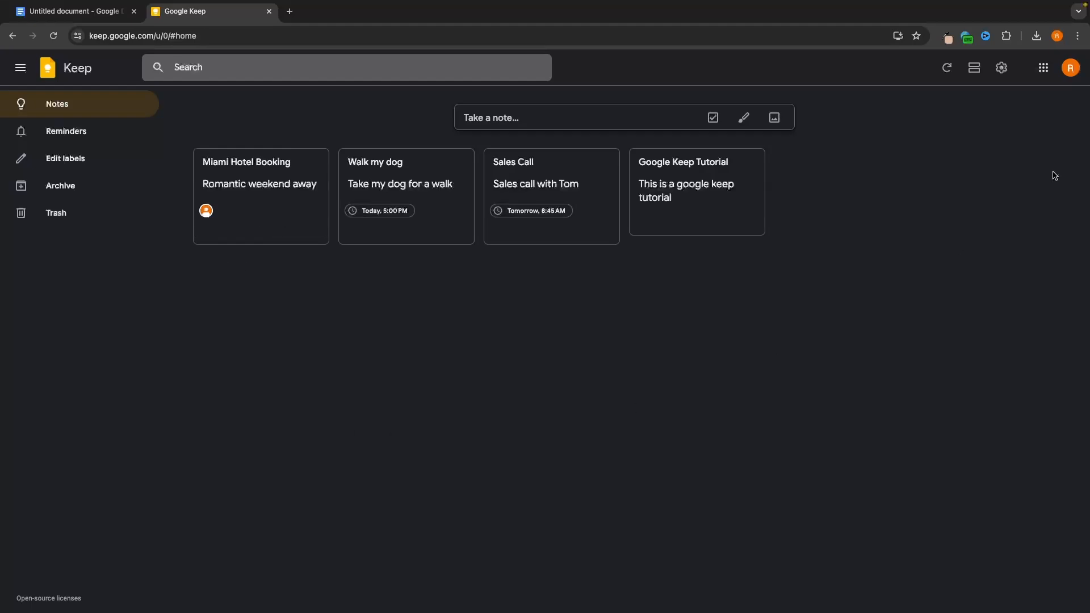
left_click(1070, 68)
left_click(918, 314)
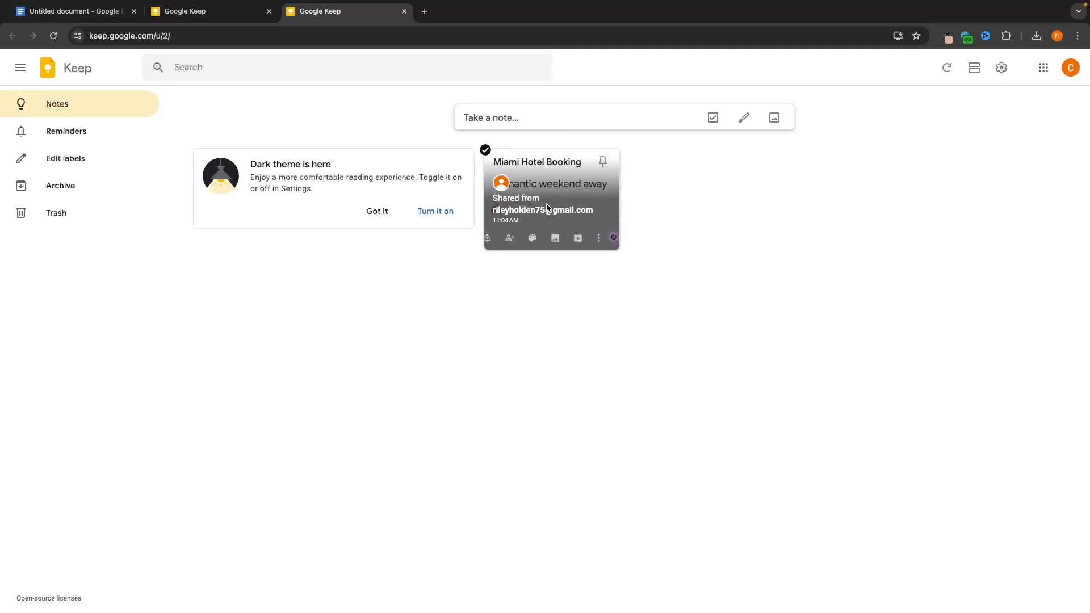
left_click(560, 171)
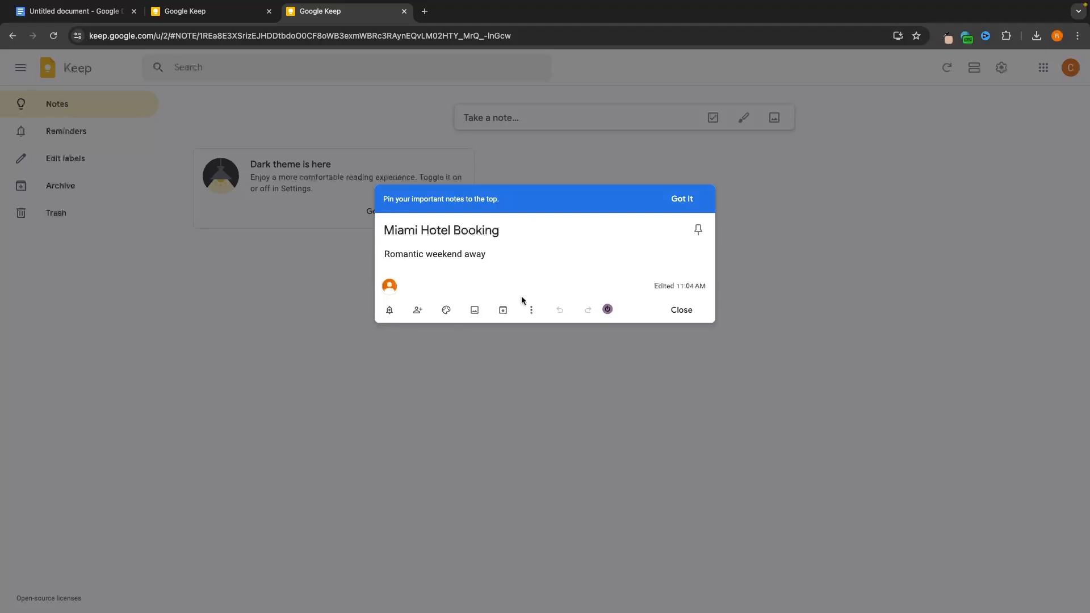
left_click(571, 361)
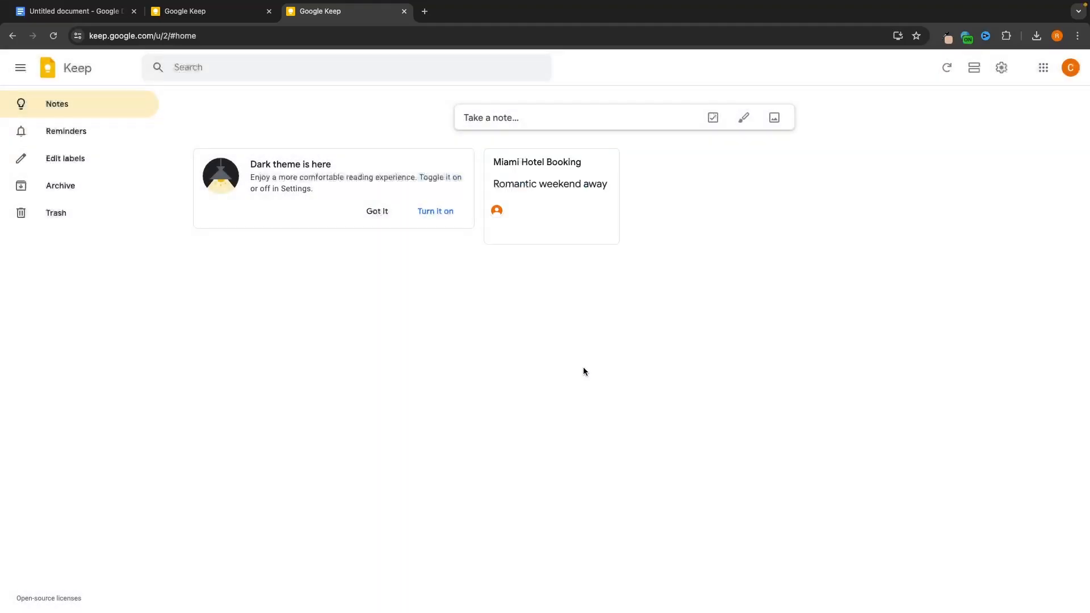
mouse_move(552, 150)
key("ctrl+w")
Start a new note titled "Learn to cook" with the text "Start a cooking class by the end of July".
left_click(527, 123)
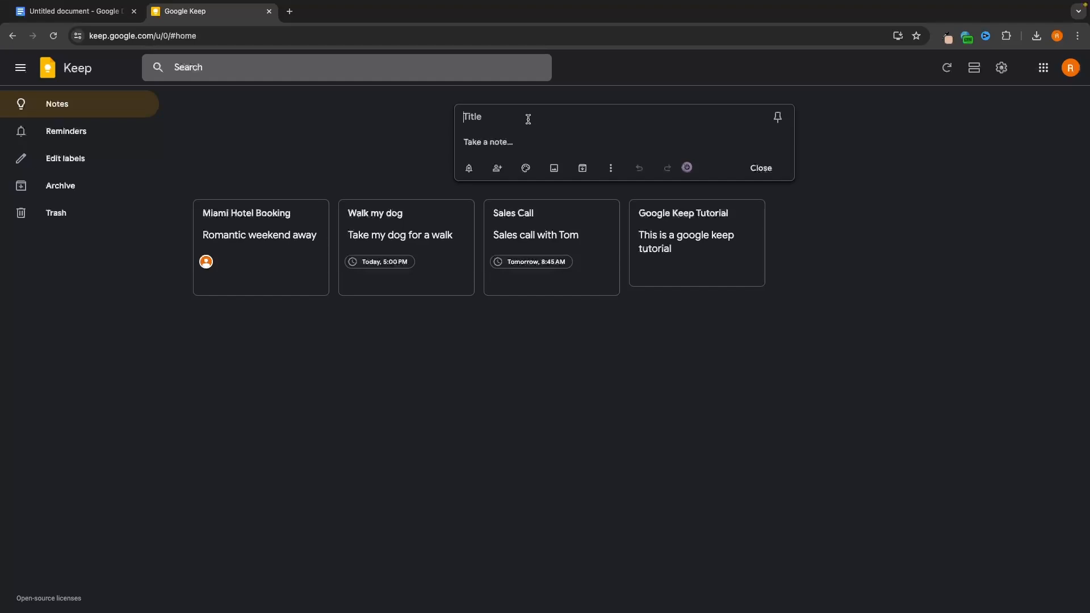
type("Learn to cook")
key("Return")
type("Start a cooking class by the end of July")
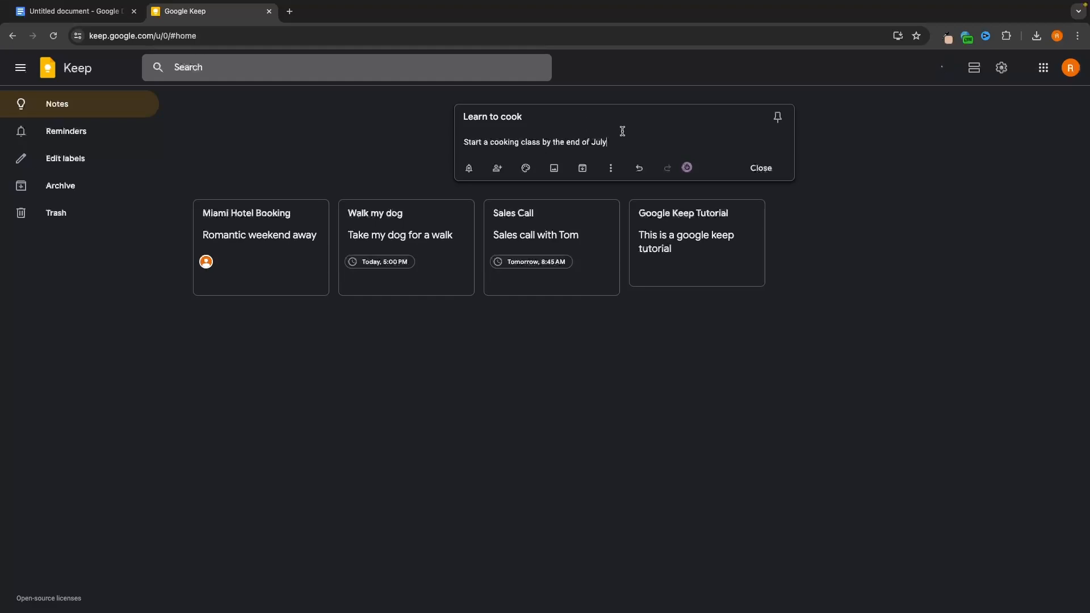
Give the Learn to cook note a dark red color and the red food-themed background image, and close the note.
left_click(527, 169)
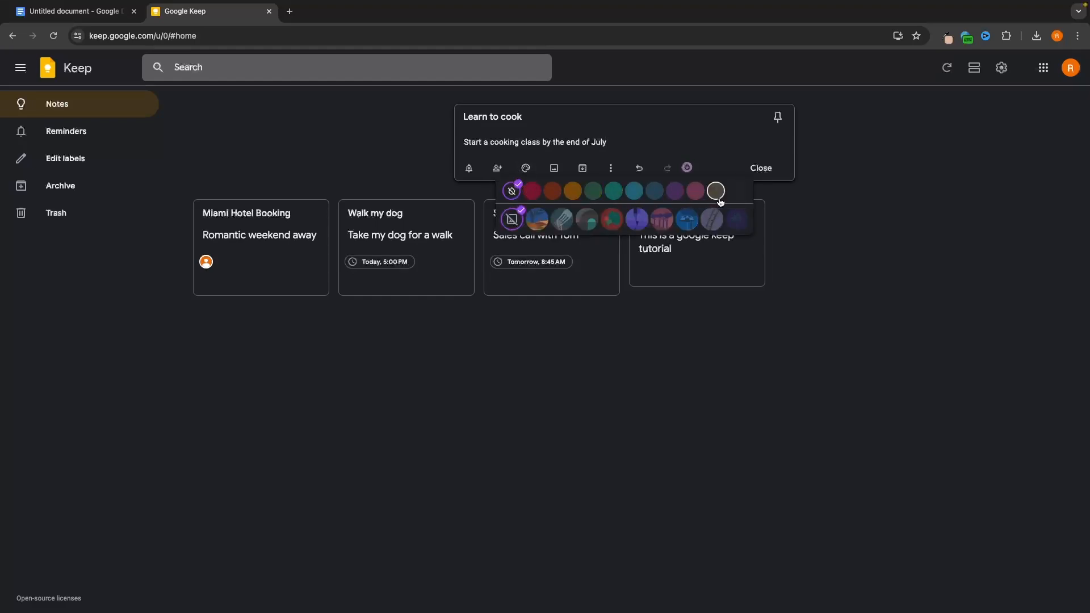
left_click(533, 193)
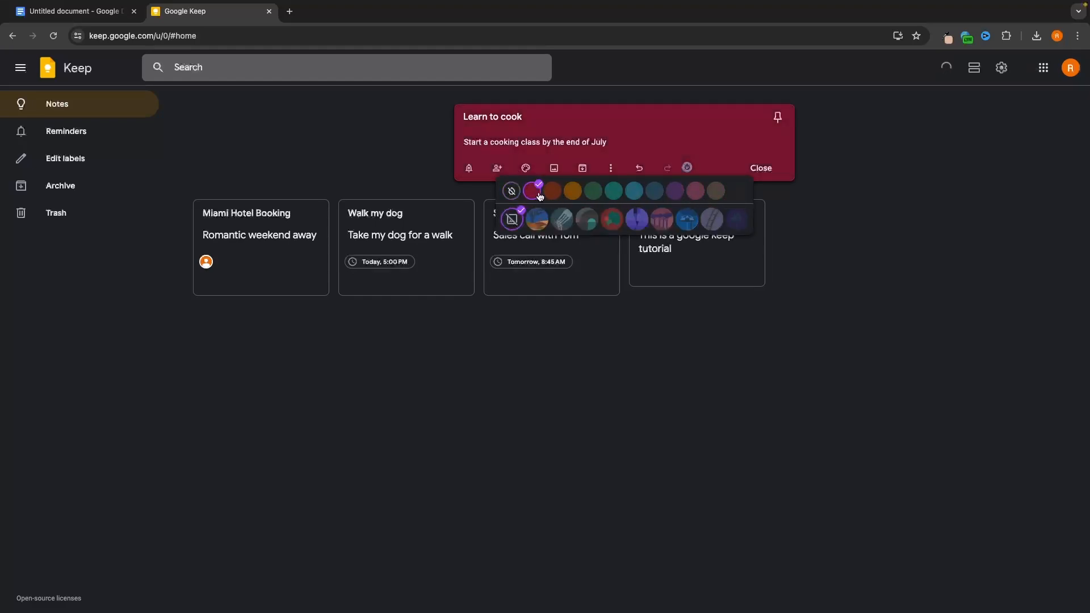
left_click(551, 194)
left_click(533, 193)
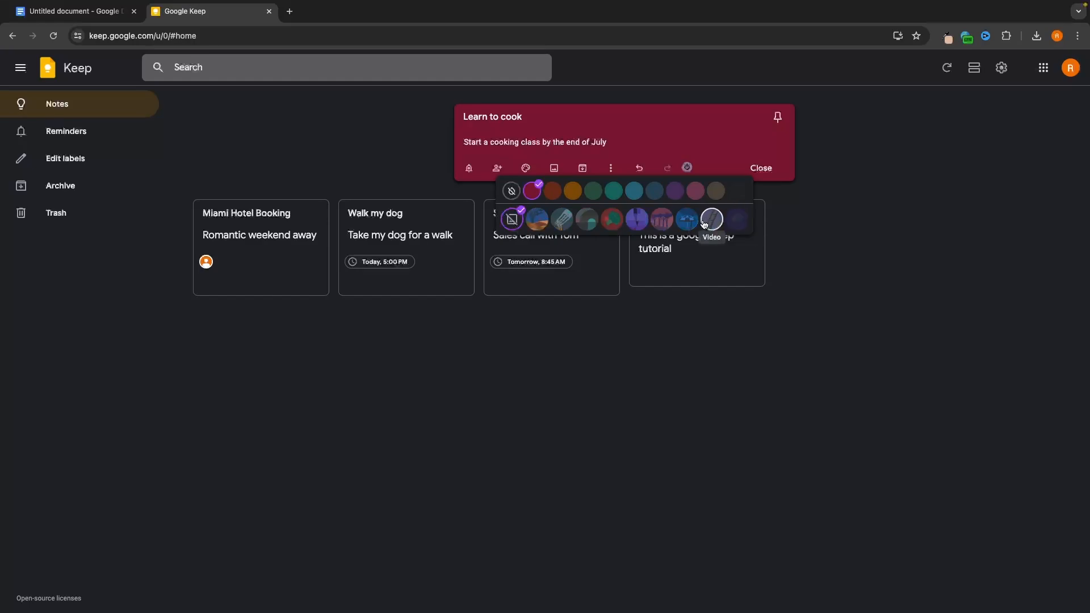
left_click(610, 224)
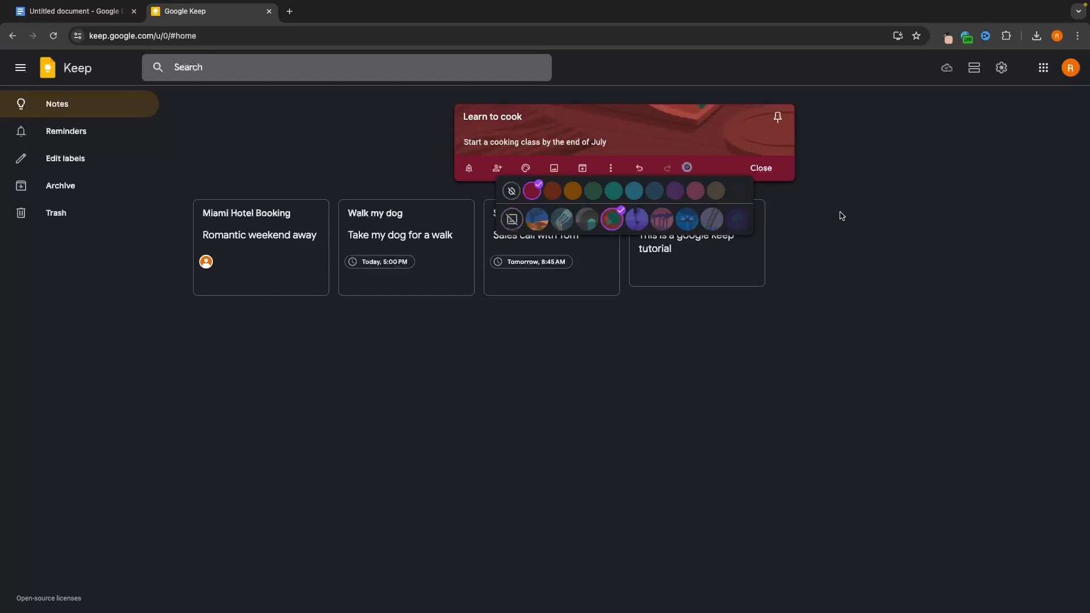
left_click(926, 181)
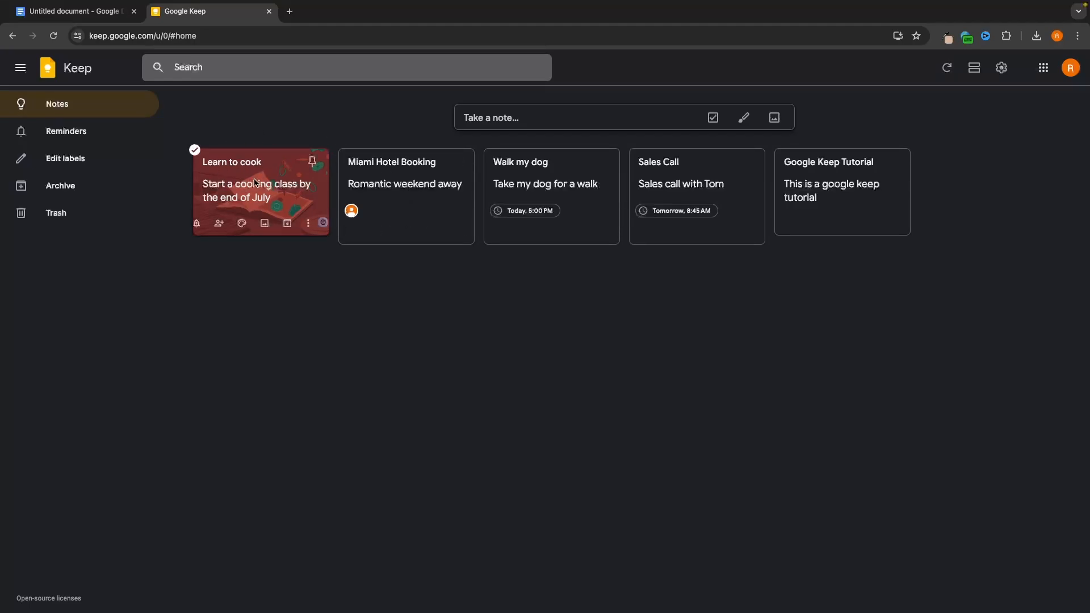
Start a new note and add the image notion_logo_icon_145025.png from the Downloads folder.
left_click(520, 116)
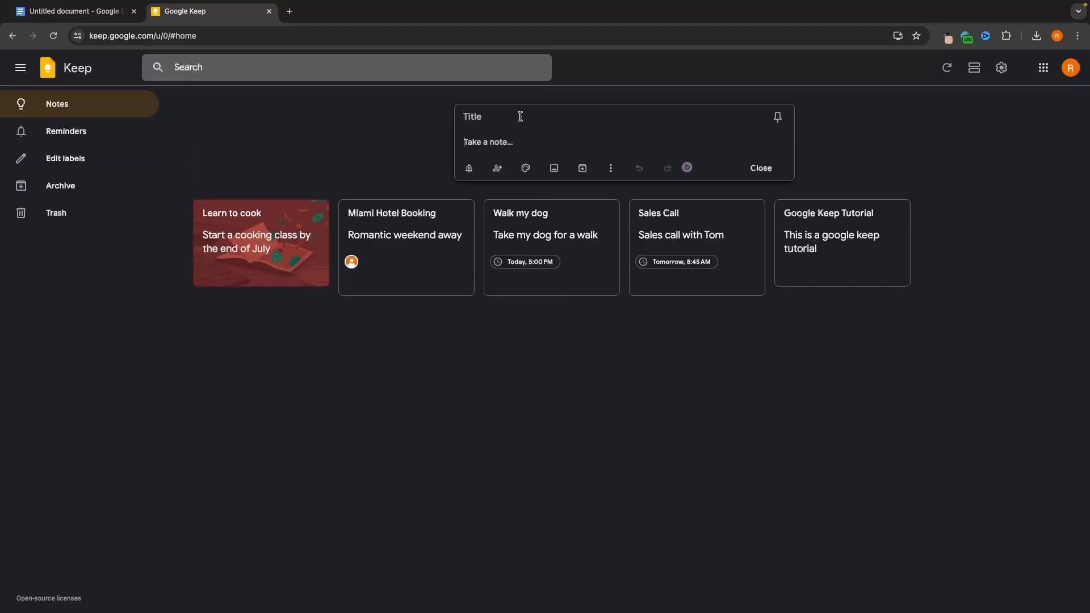
left_click(555, 173)
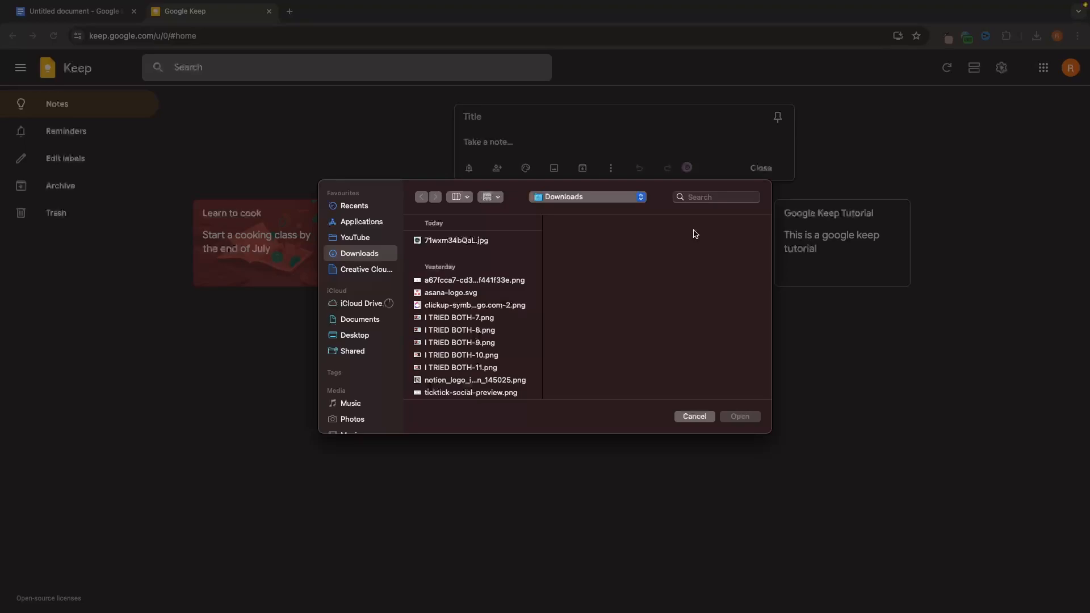
left_click(421, 381)
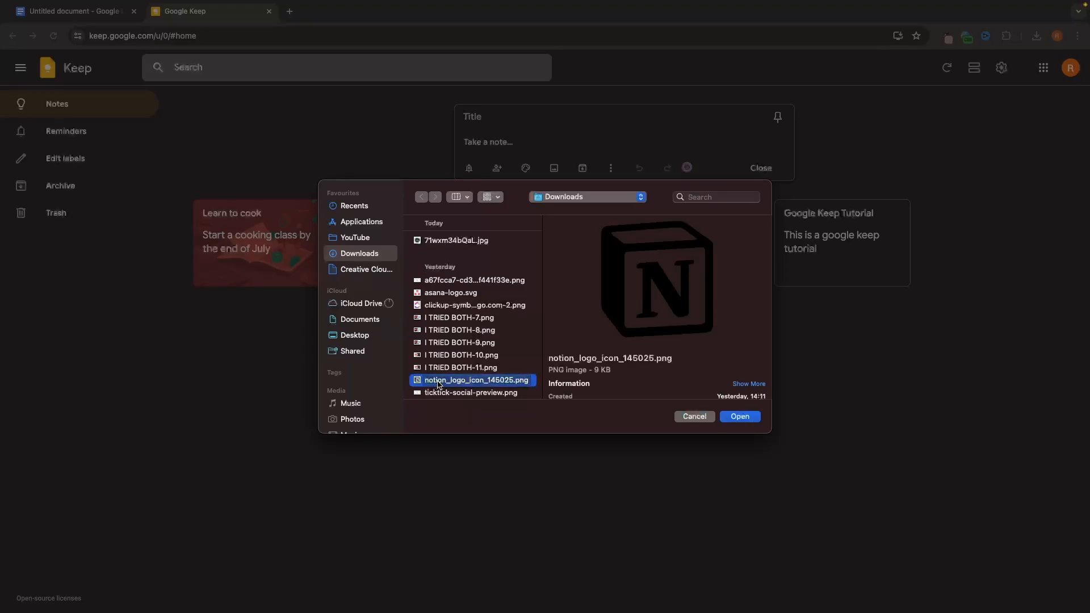
double_click(439, 381)
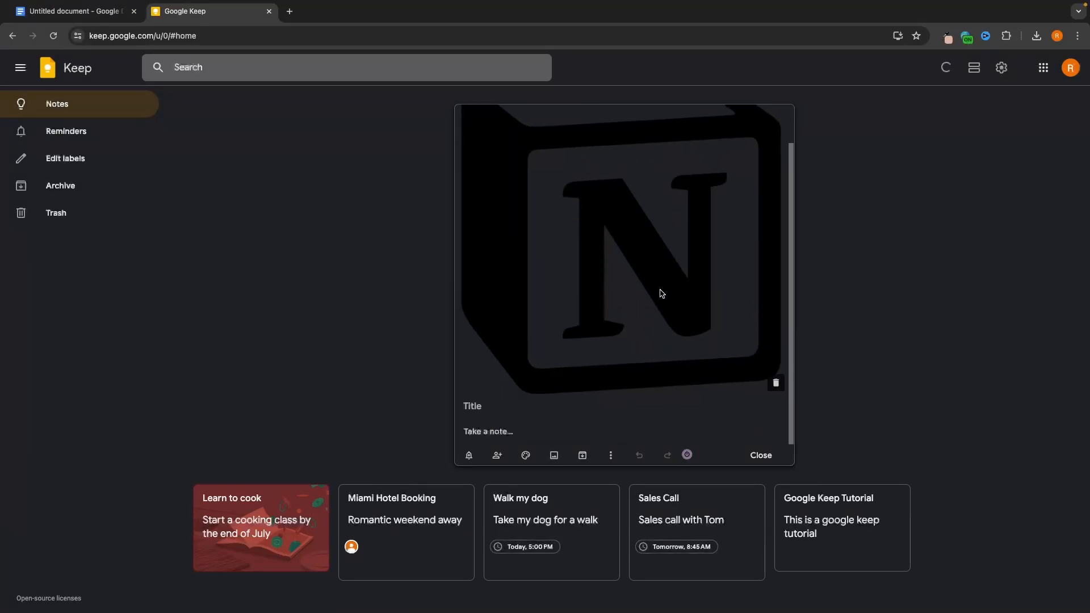
Title the image note "Notion Tutorial" and enter the text "Record notion tutorial".
left_click(617, 408)
type("Notion ")
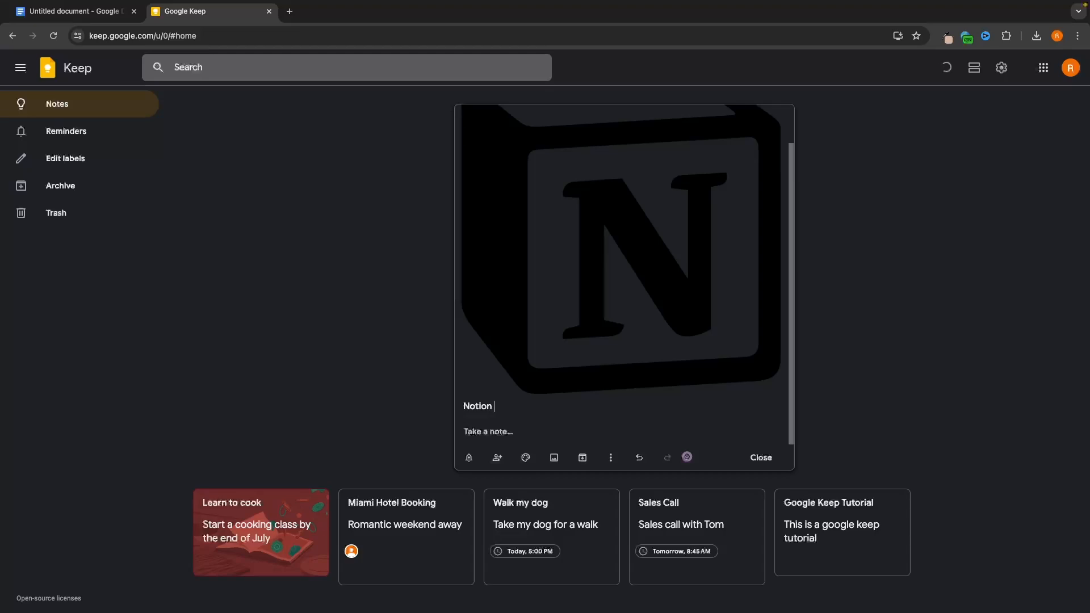
type("Tutorial")
key("Return")
type("Record notion tutorial")
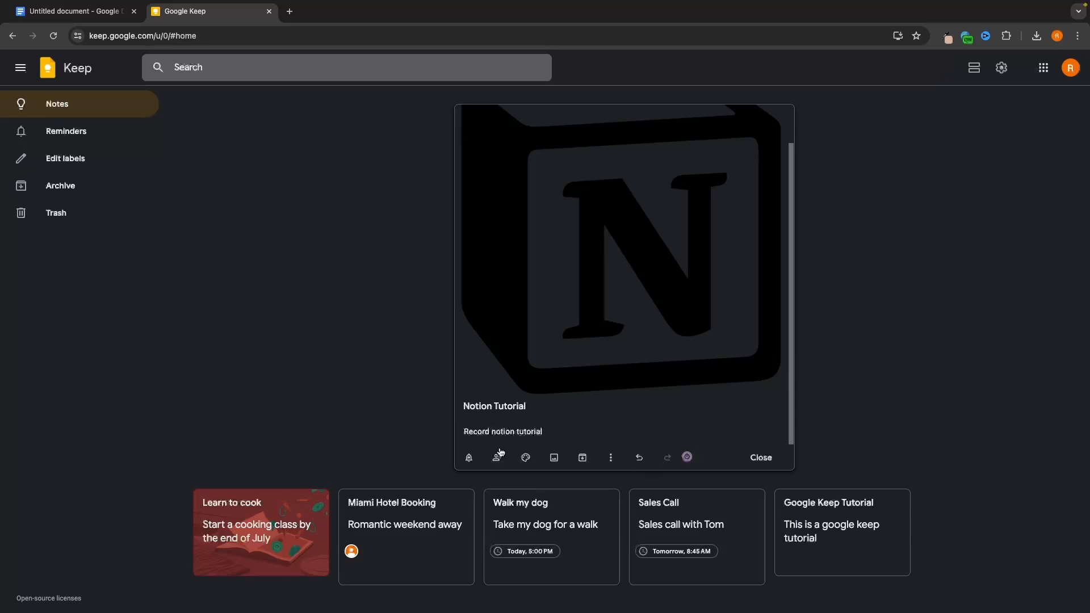
Add a non-repeating reminder for Jul 9, 2024 at 2:00 PM to the Notion Tutorial note and close the note.
left_click(473, 460)
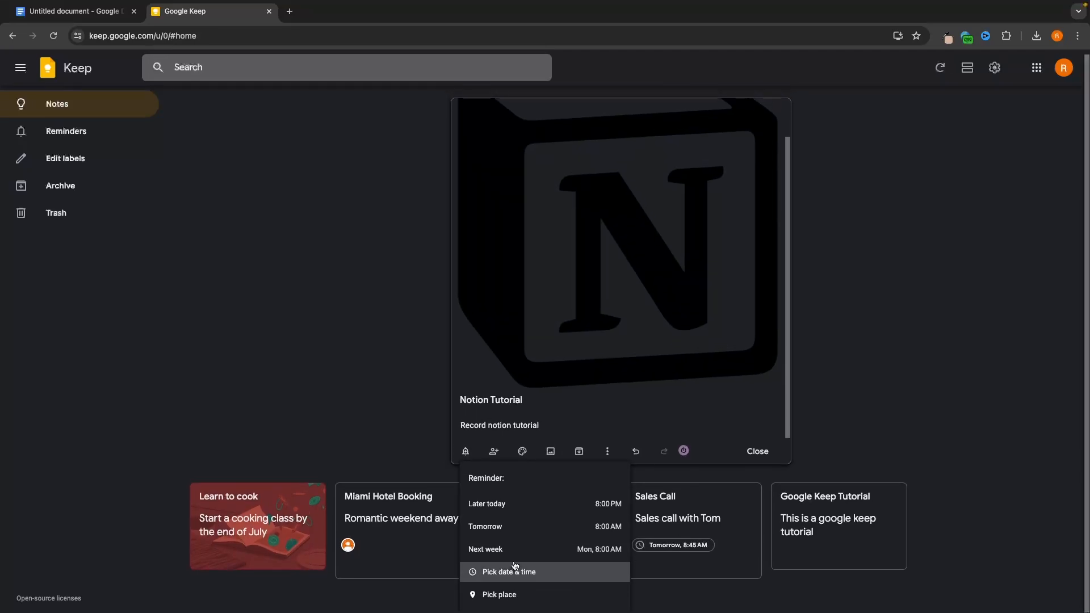
left_click(499, 575)
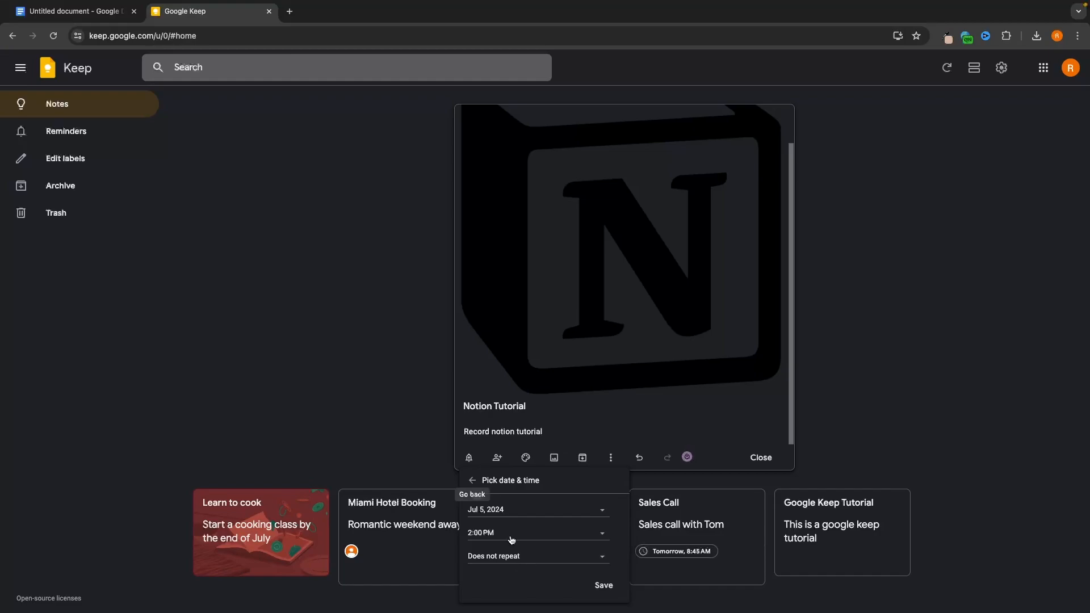
left_click(513, 512)
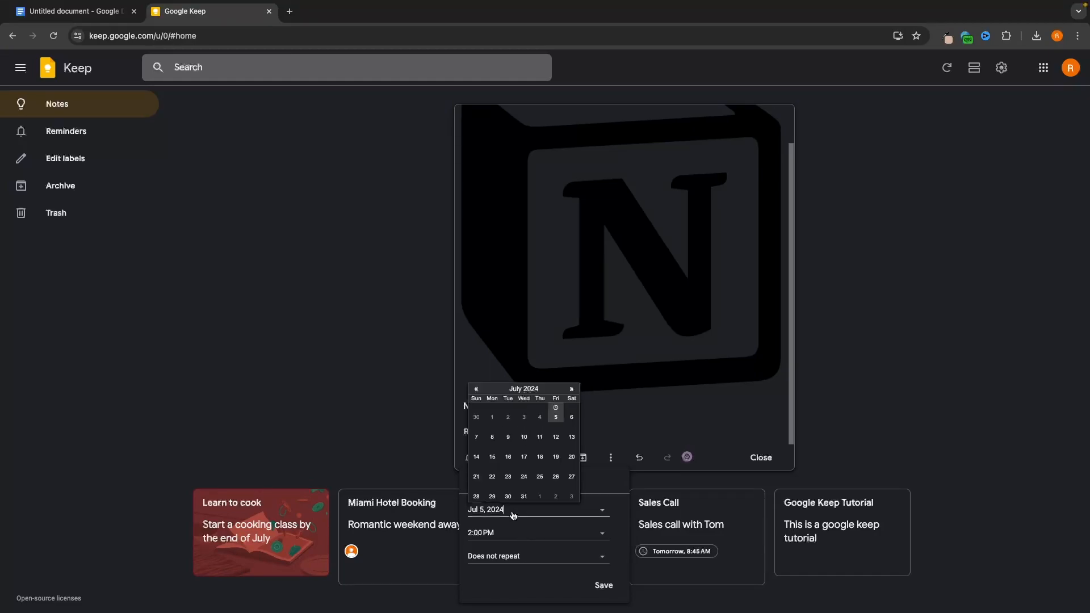
left_click(508, 437)
left_click(603, 585)
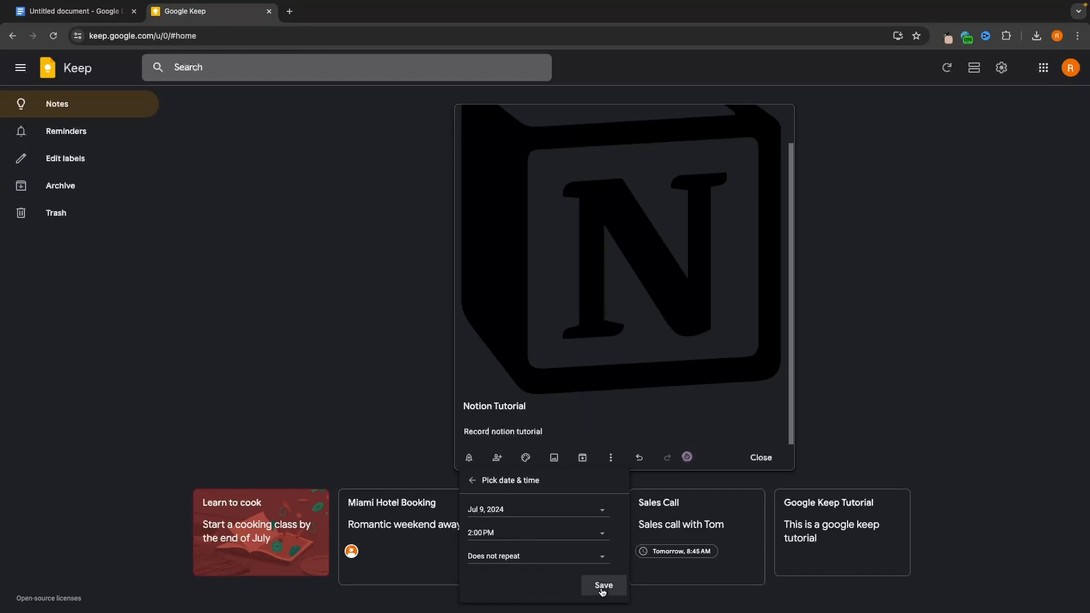
left_click(851, 360)
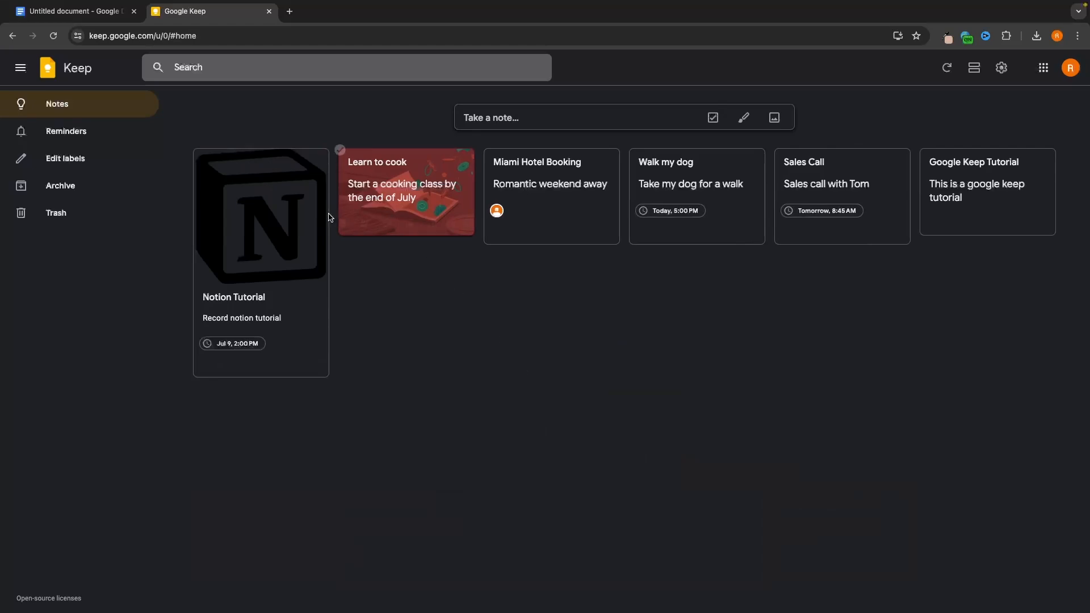
mouse_move(271, 332)
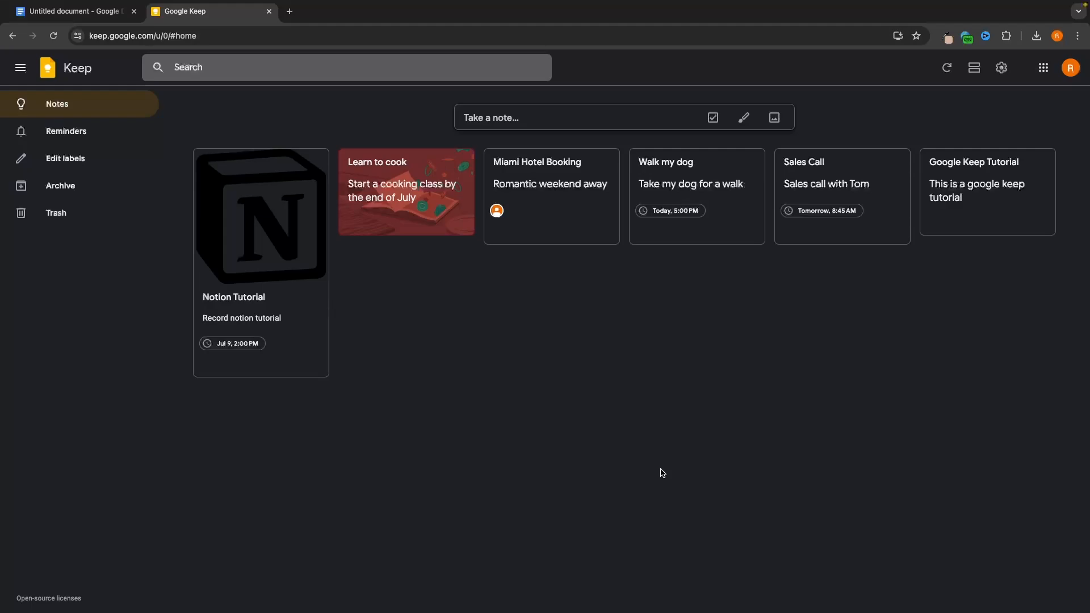
Start a new note titled "Sales call with" plus the contact's name, with the text "Zoom sales call with" and the same name.
left_click(547, 117)
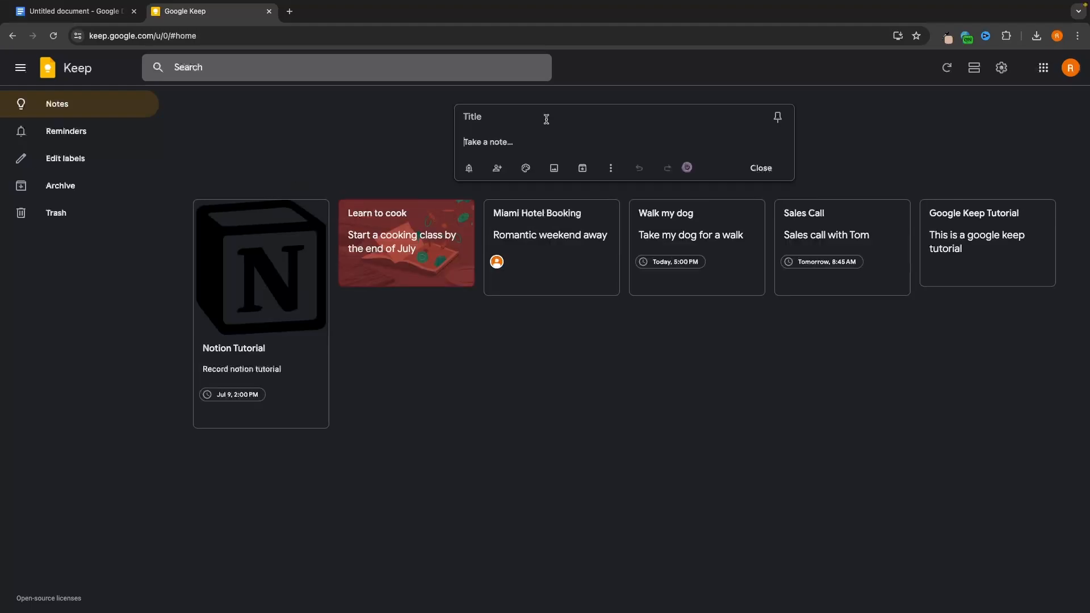
left_click(609, 169)
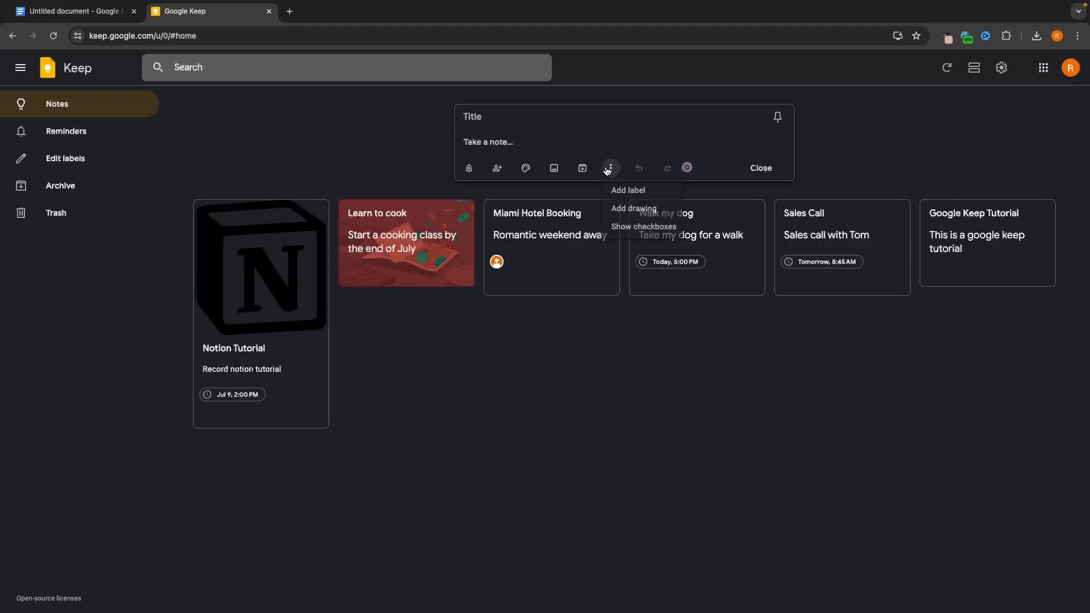
left_click(623, 191)
left_click(543, 120)
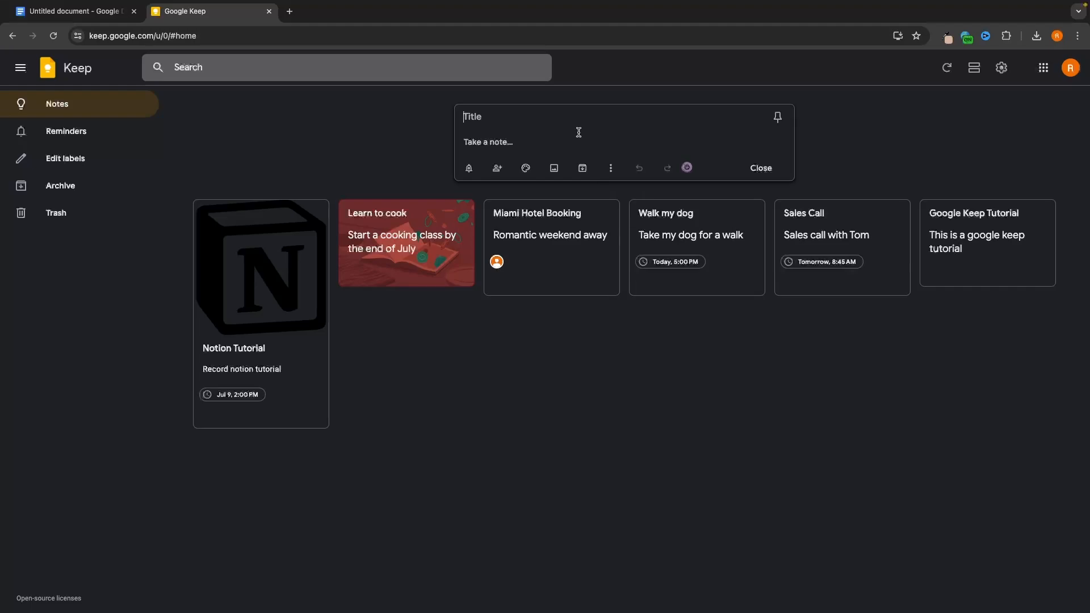
type("Sales call with Jim")
key("Return")
type("Zoom sales call with Jim")
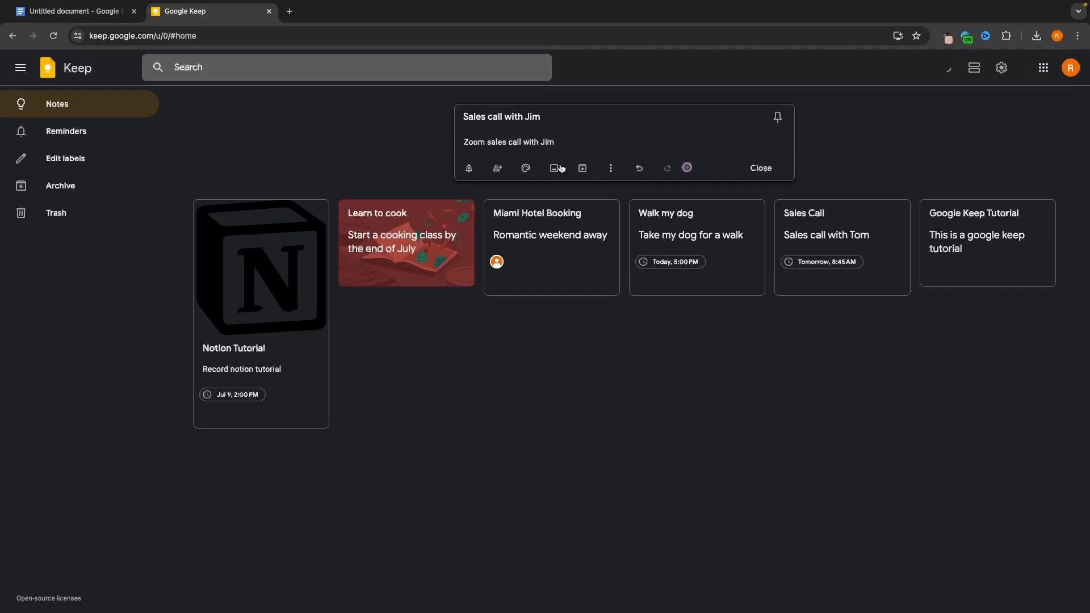
Create the label "Work" on the new sales call note and close the note.
left_click(611, 169)
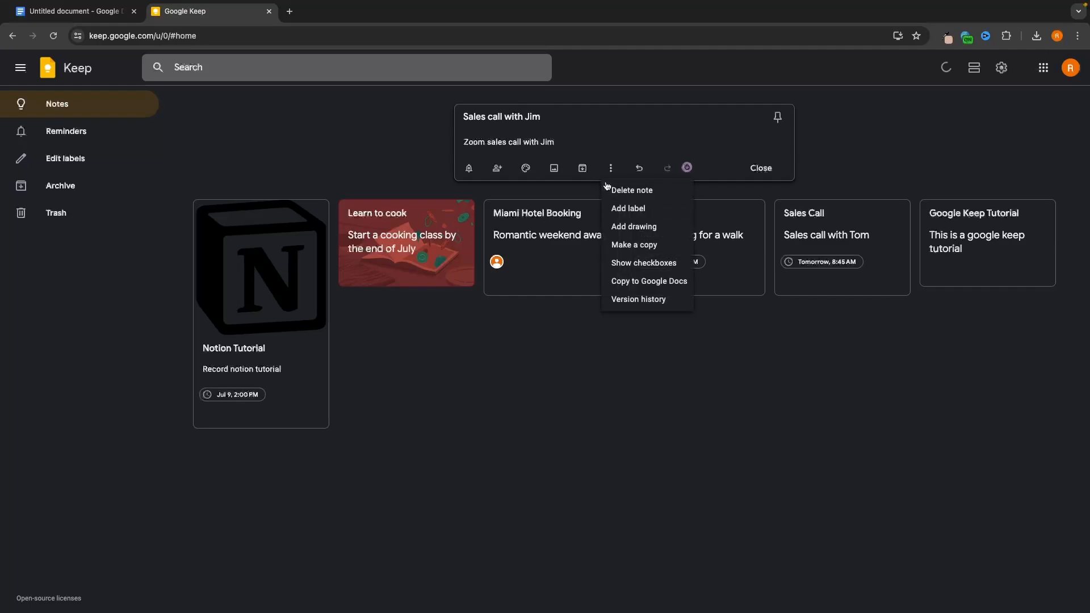
left_click(629, 209)
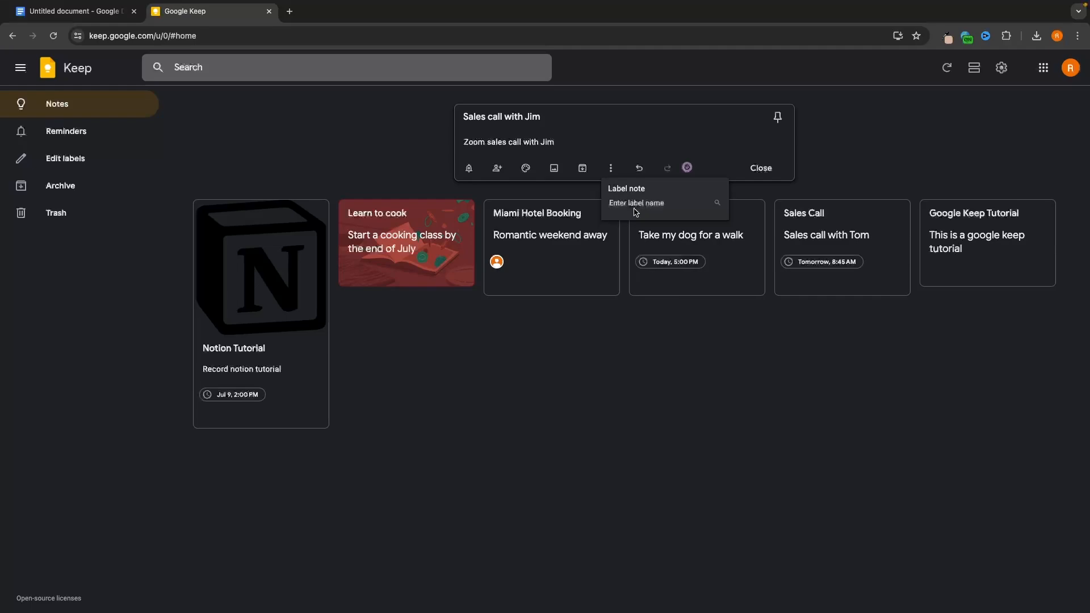
type("Work")
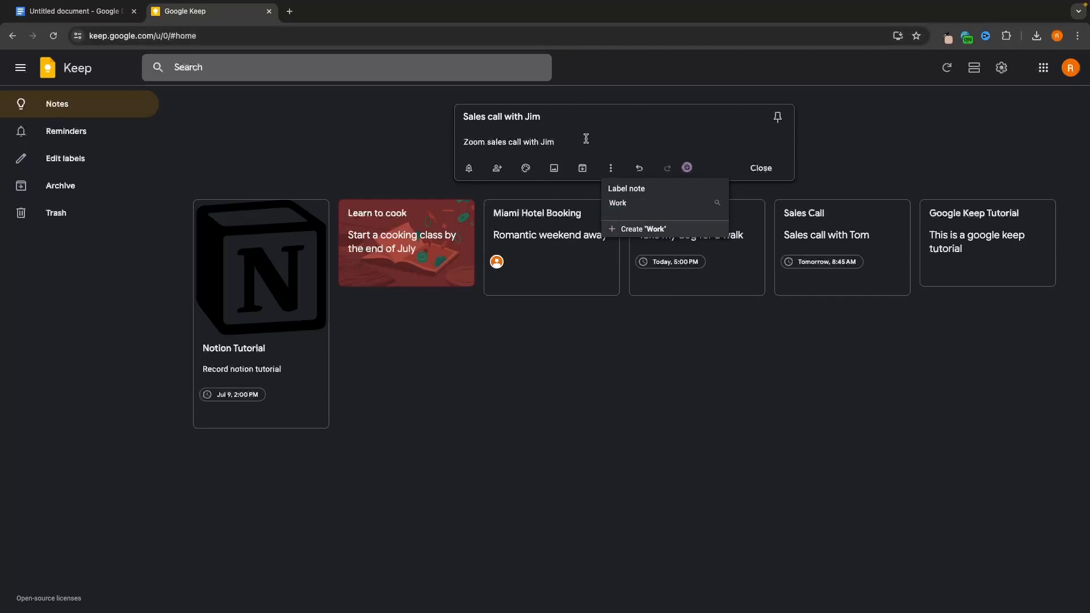
left_click(632, 228)
left_click(519, 160)
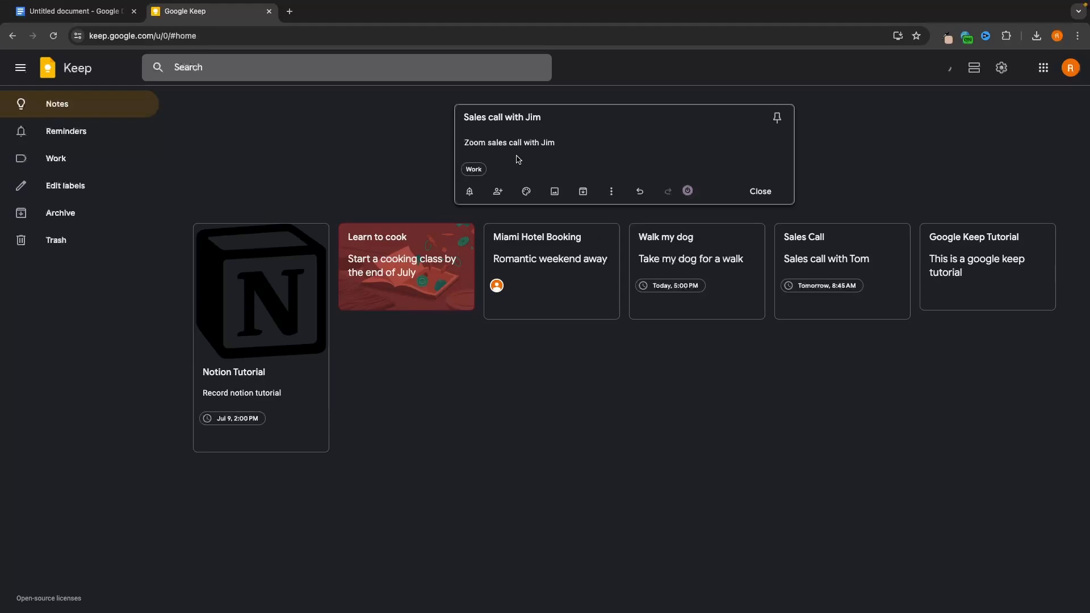
left_click(897, 159)
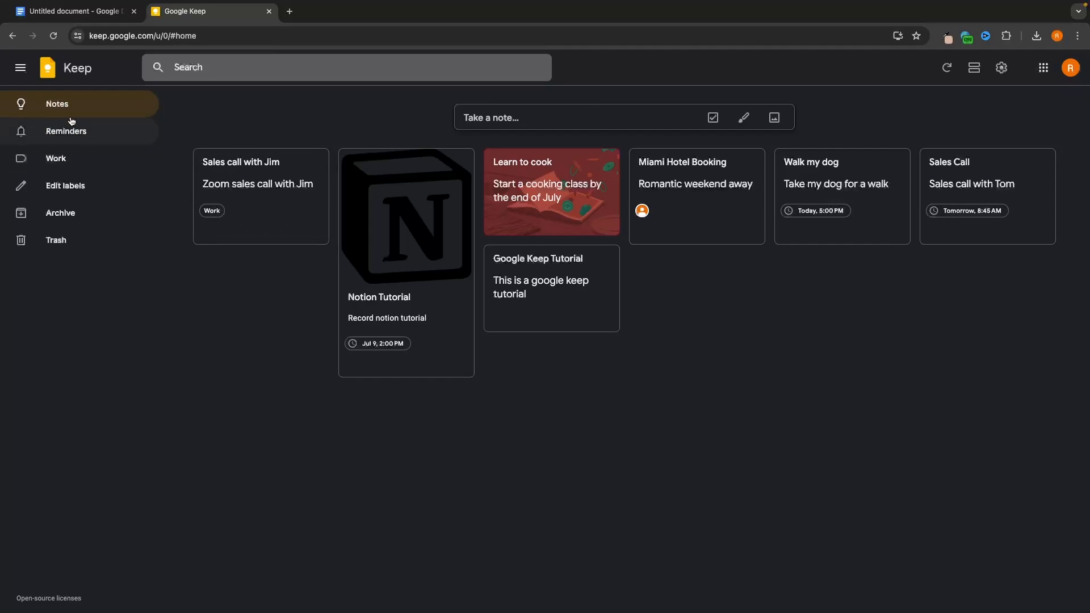
View the notes filed under the Work label and compare them with the full list of notes.
left_click(51, 165)
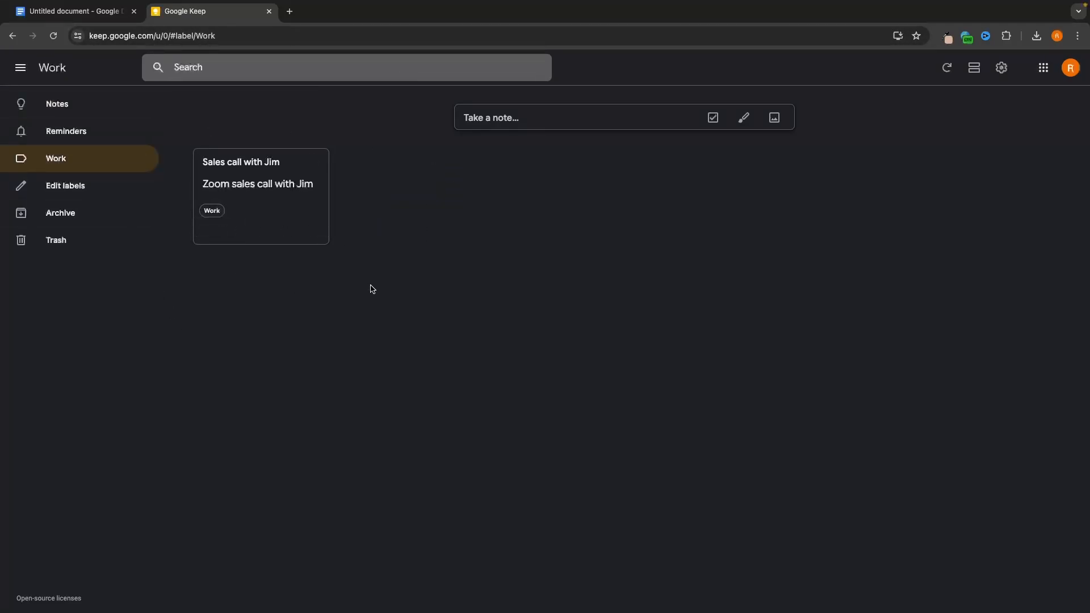
left_click(105, 109)
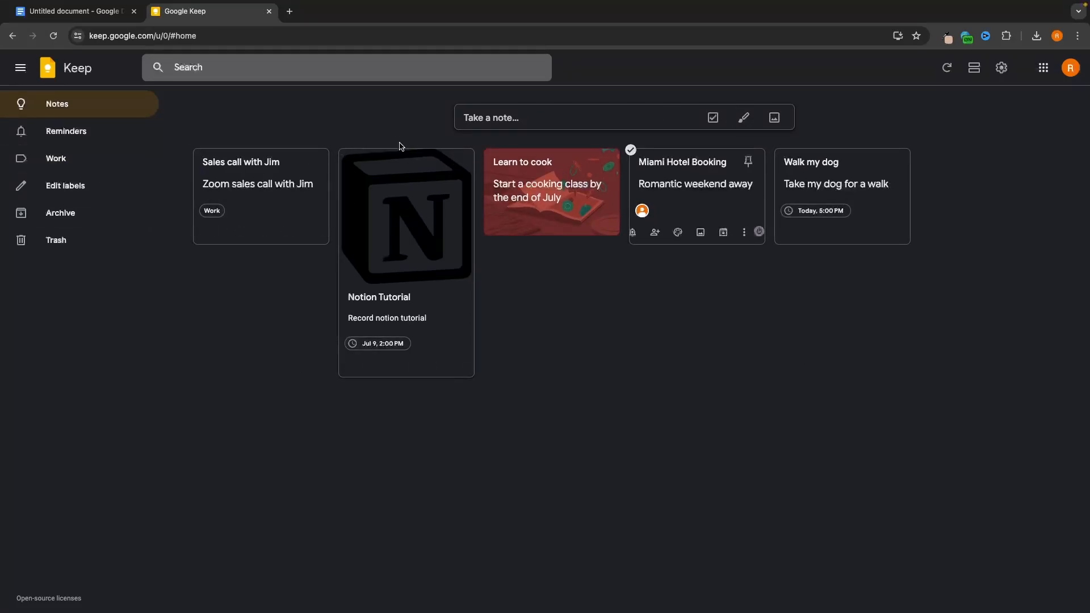
left_click(99, 166)
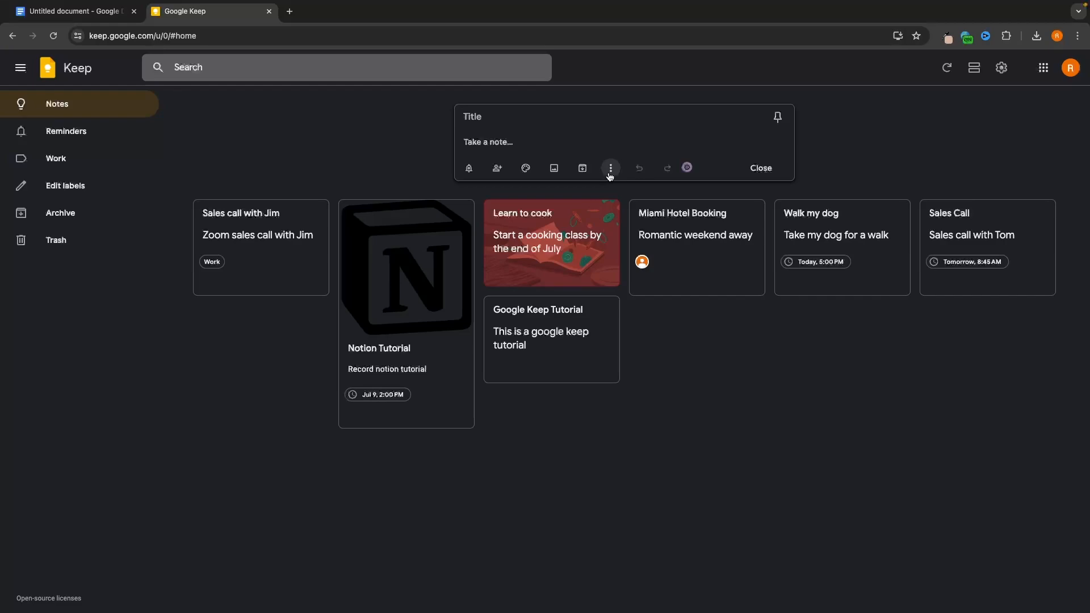
Start a drawing in the new note and try the pen, marker and highlighter tools.
left_click(612, 169)
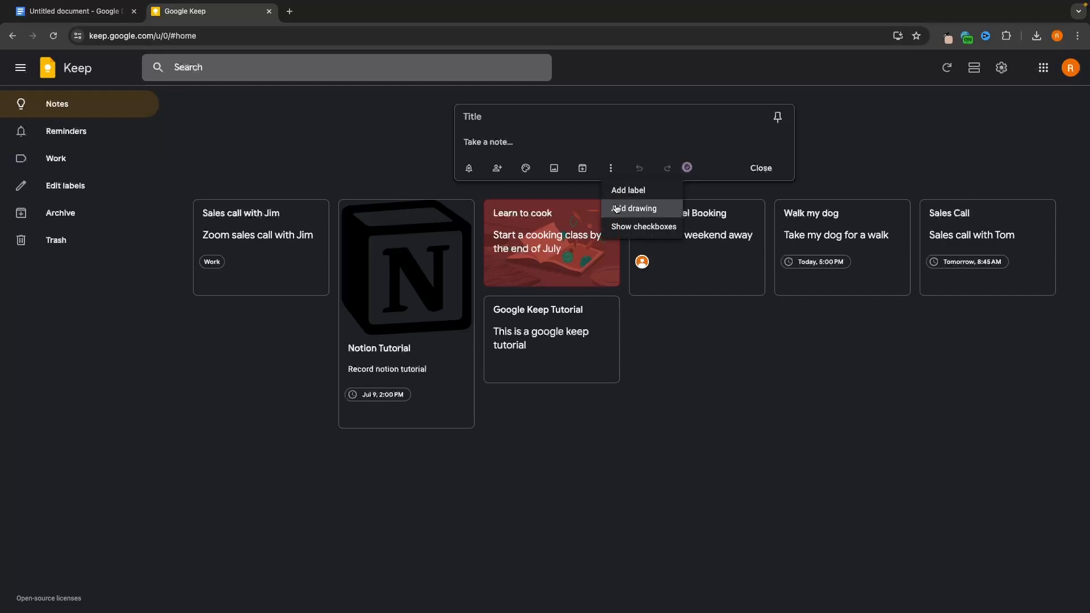
left_click(652, 210)
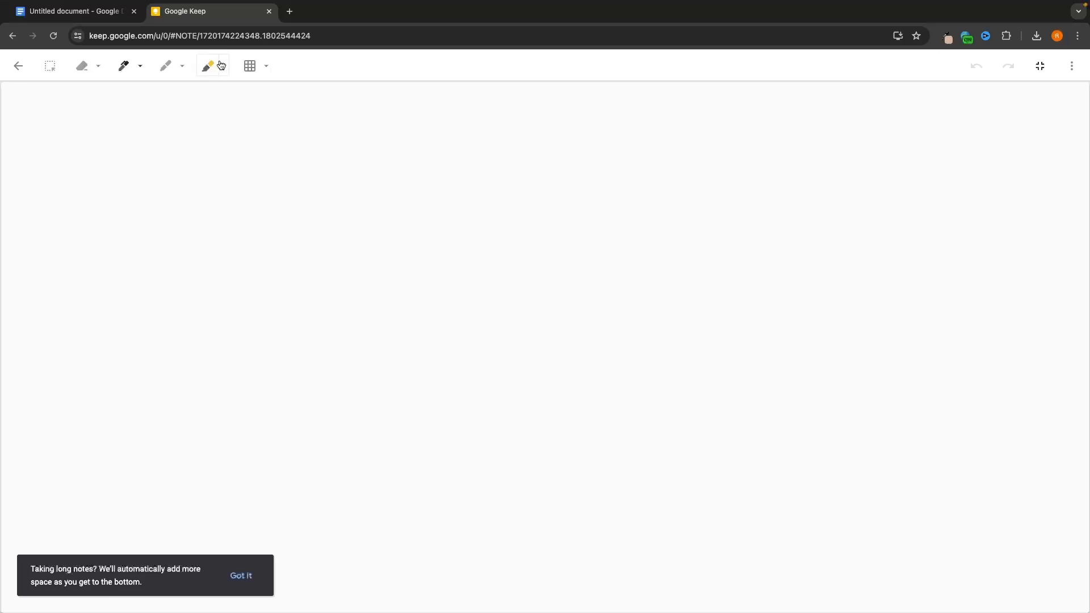
left_click(139, 67)
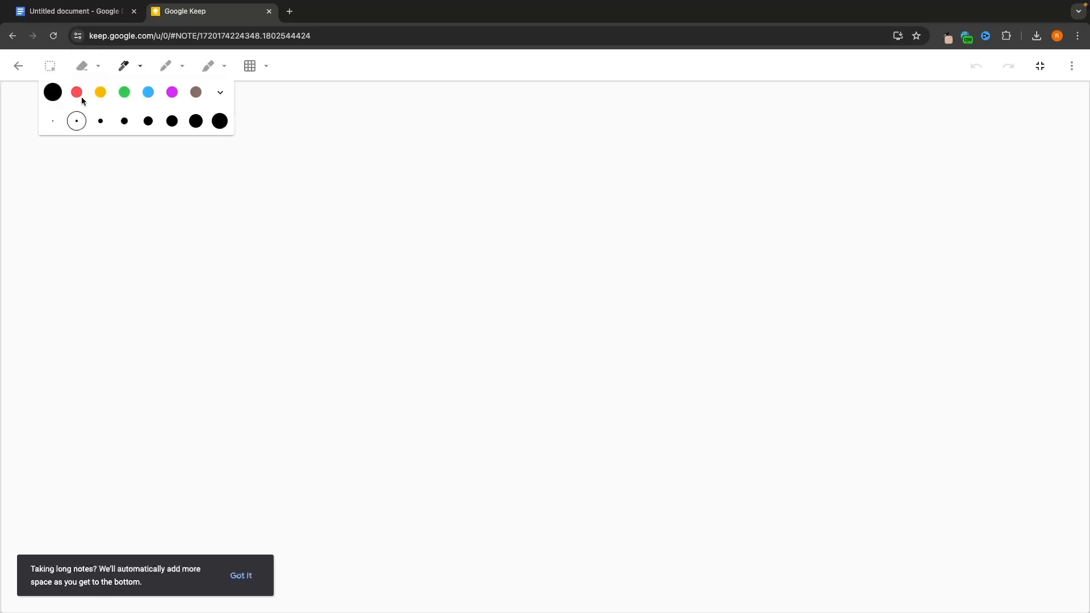
left_click(123, 70)
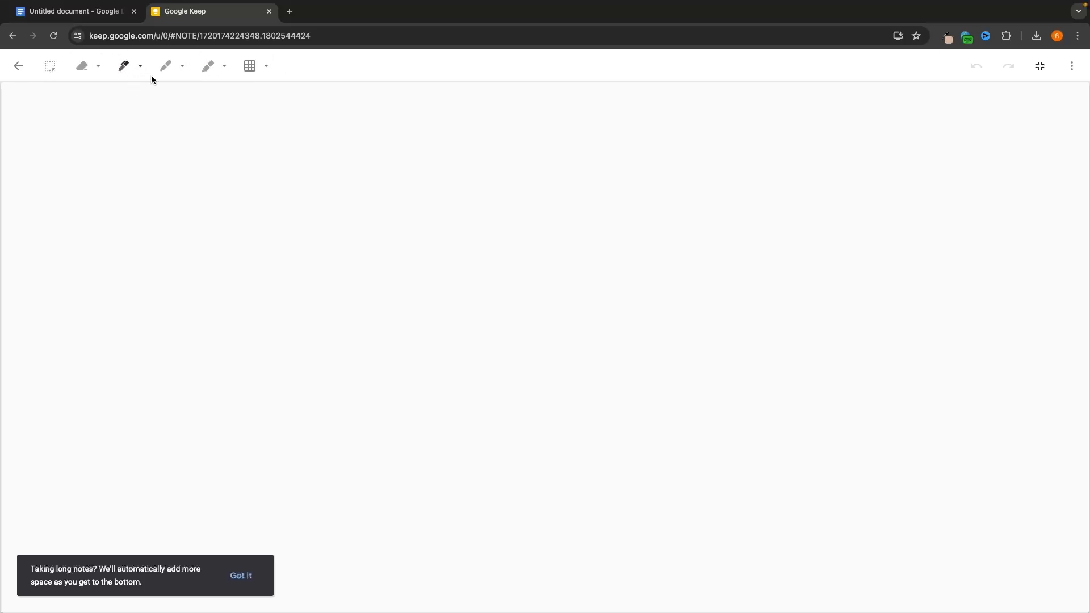
left_click(164, 69)
left_click(207, 67)
Draw a smiley of two vertical eye lines and a wide curved mouth with the blue pen at medium thickness, and return to the note.
left_click(140, 68)
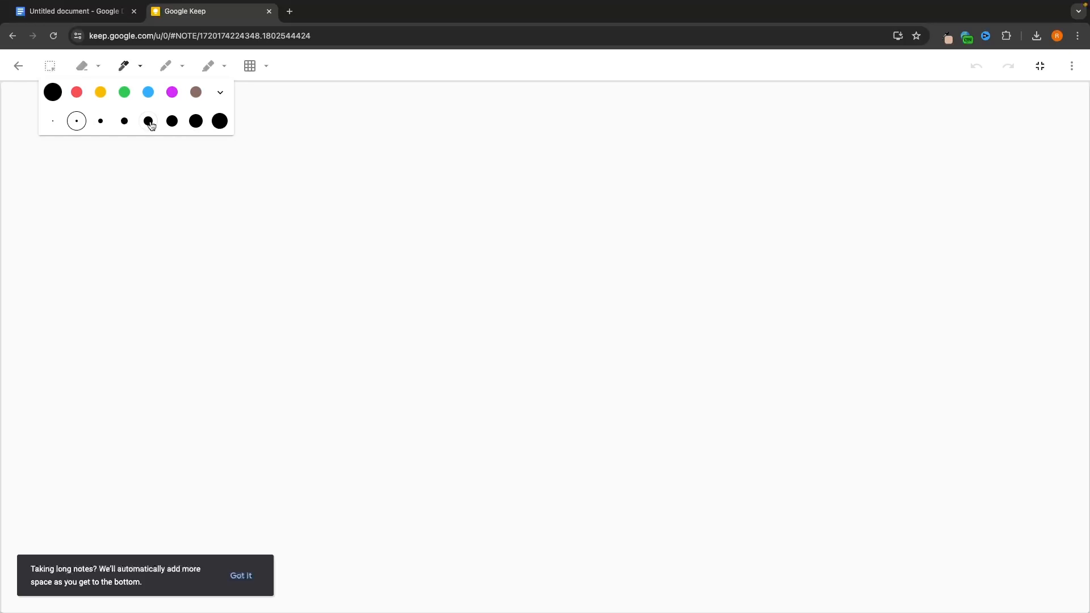
left_click(148, 121)
left_click(148, 92)
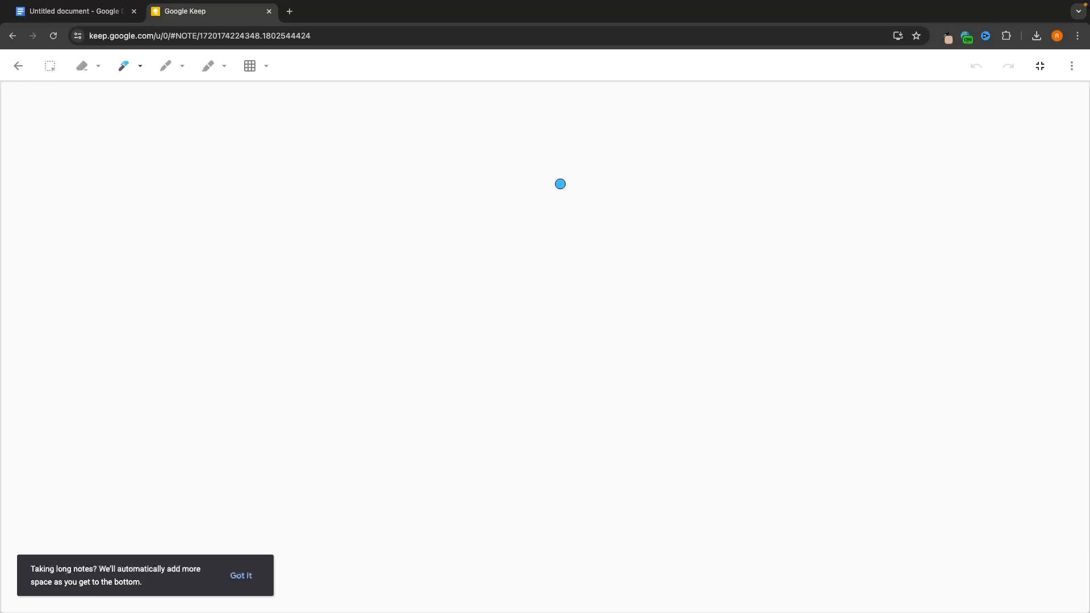
left_click_drag(431, 144, 430, 238)
left_click_drag(514, 140, 513, 266)
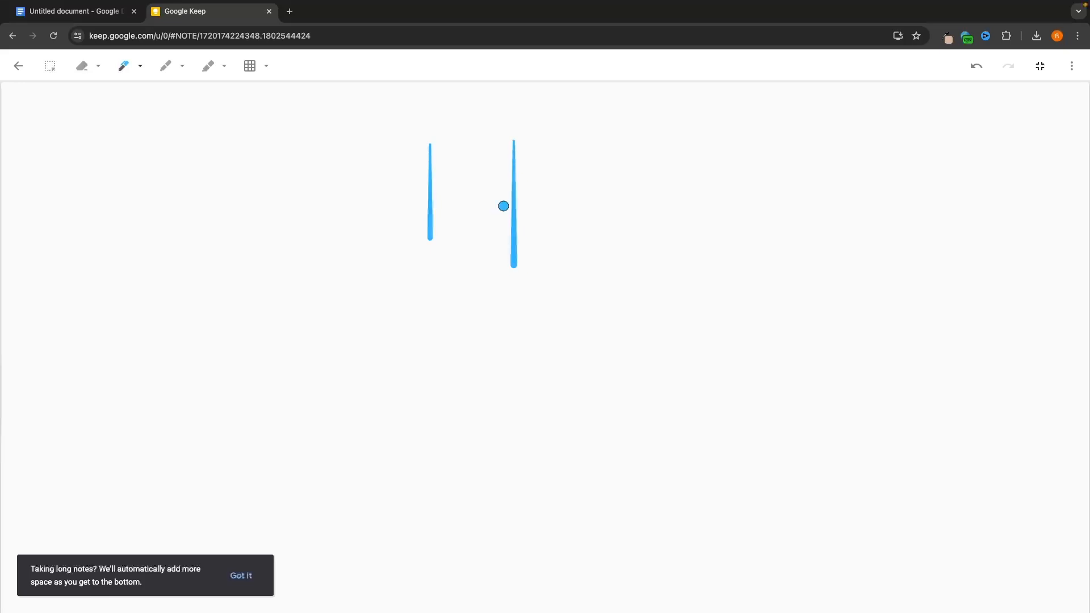
mouse_move(330, 166)
left_mouse_down()
mouse_move(349, 346)
mouse_move(632, 204)
mouse_move(637, 186)
left_mouse_up()
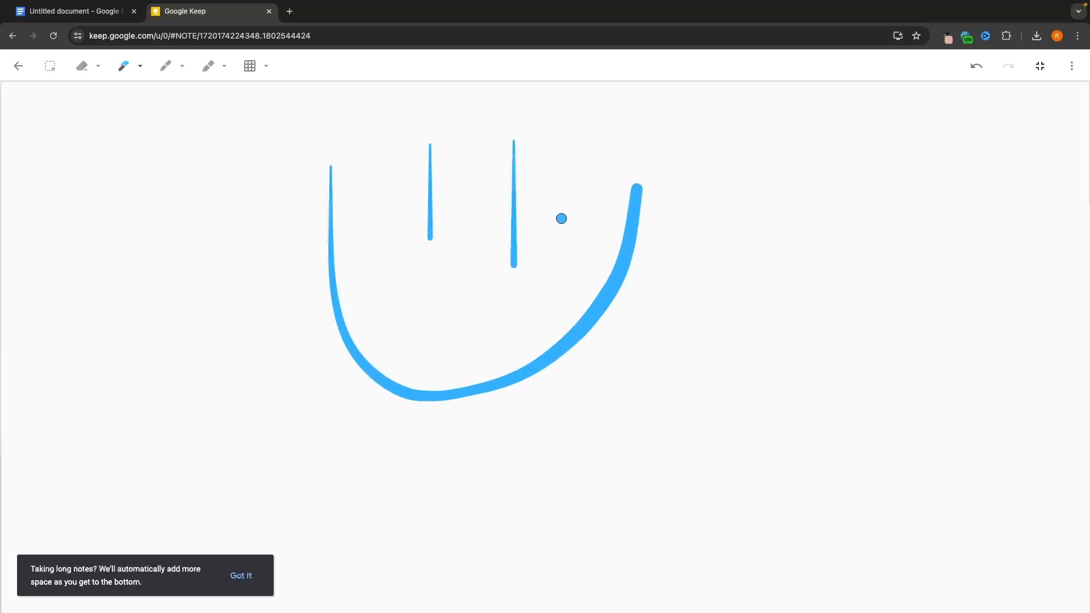
left_click(19, 66)
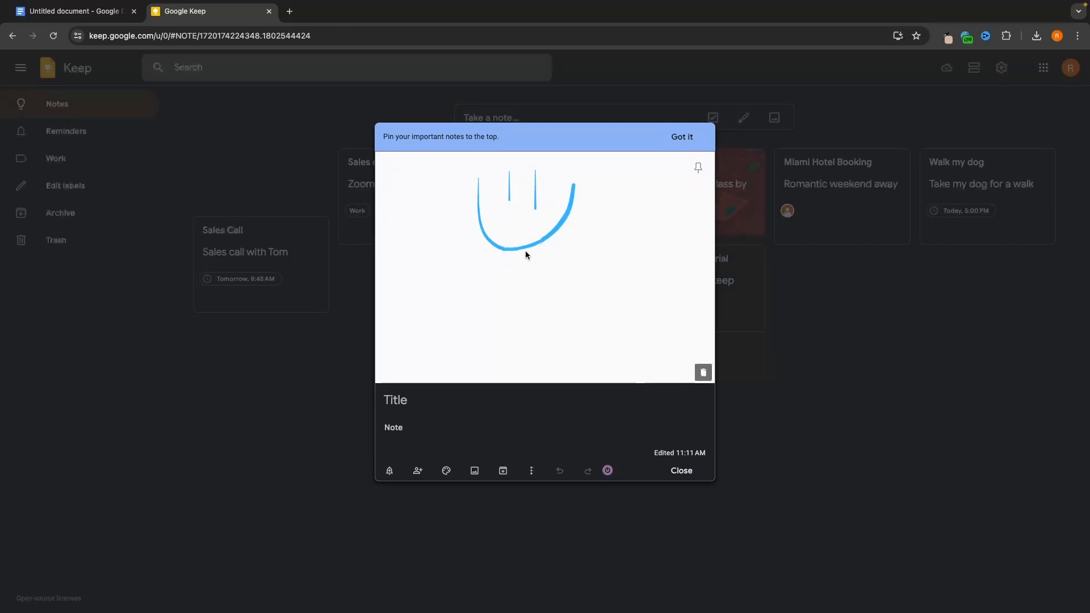
Title the drawing note "Always be happy", enter ":)" as its text, and close the note.
left_click(486, 395)
type("Always be ")
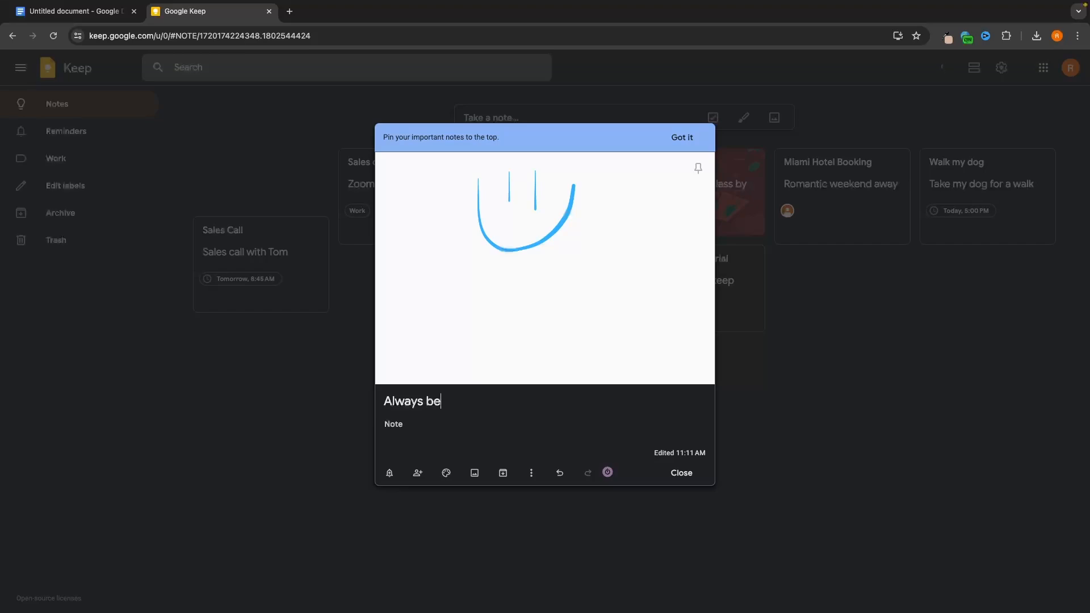
type("happy")
left_click(403, 424)
type(":)")
left_click(794, 371)
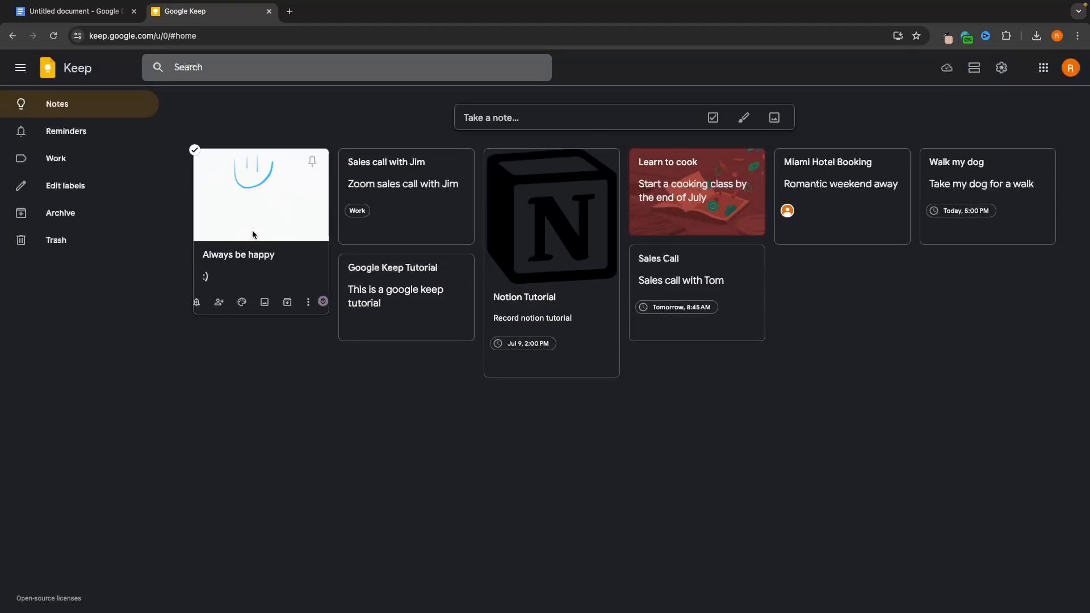
Start a new note with checkboxes and title it "Todo list".
left_click(579, 118)
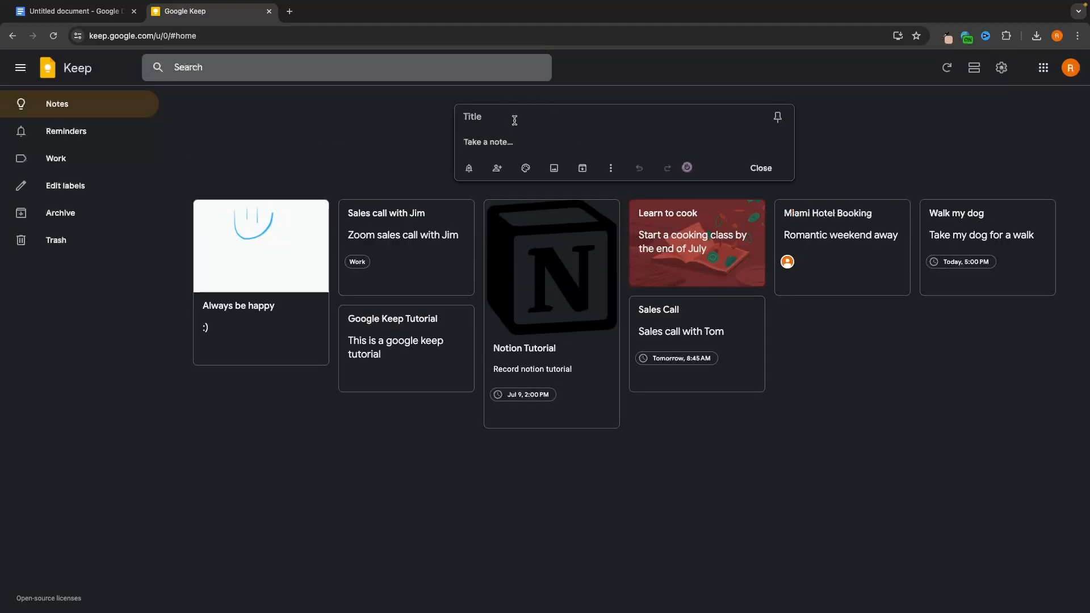
left_click(611, 168)
left_click(630, 227)
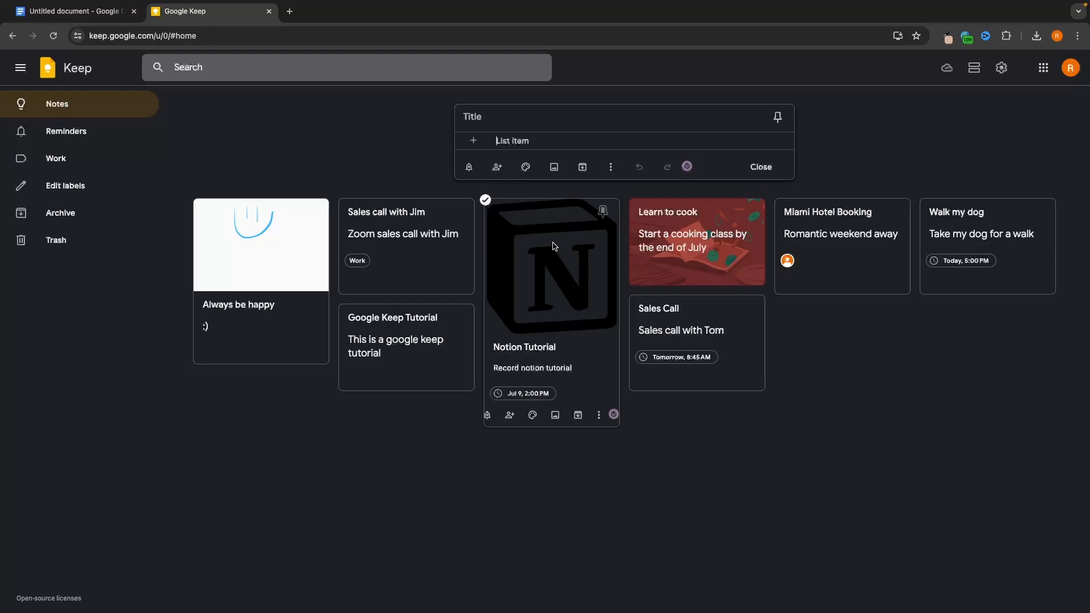
left_click(463, 120)
type("Todo list")
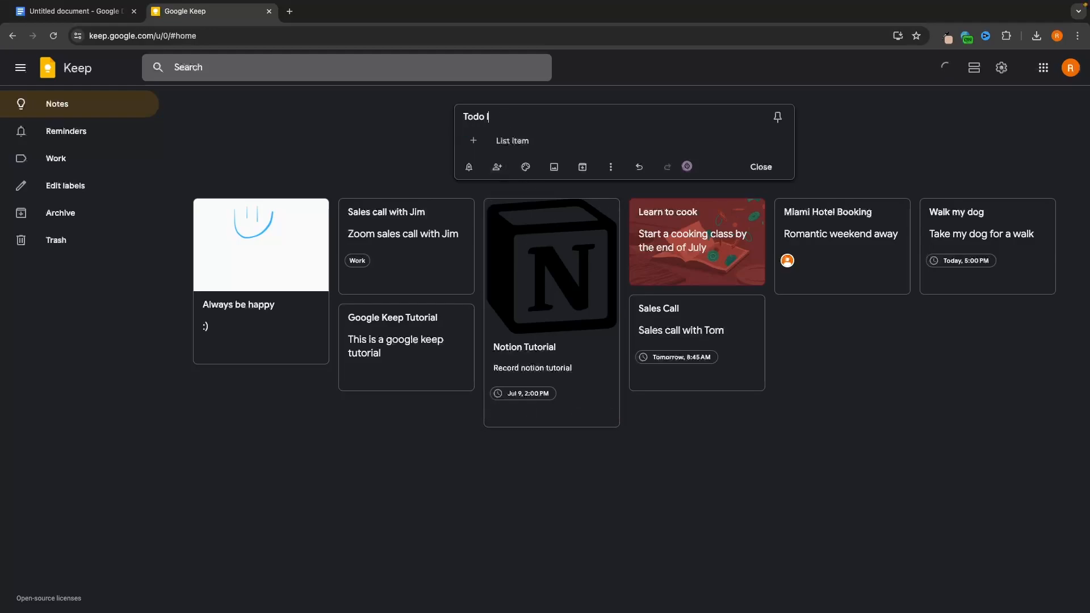
Add the list items "Eat breakfast", "Record youtube video" and "Walk the dog" to the Todo list note and close it.
left_click(497, 141)
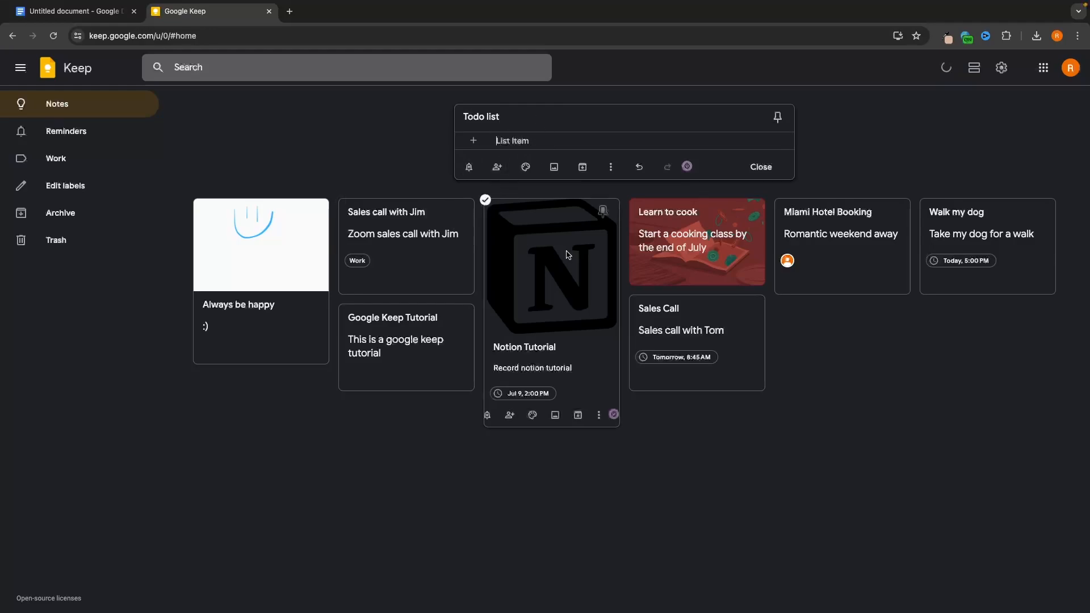
type("Eat breakfast")
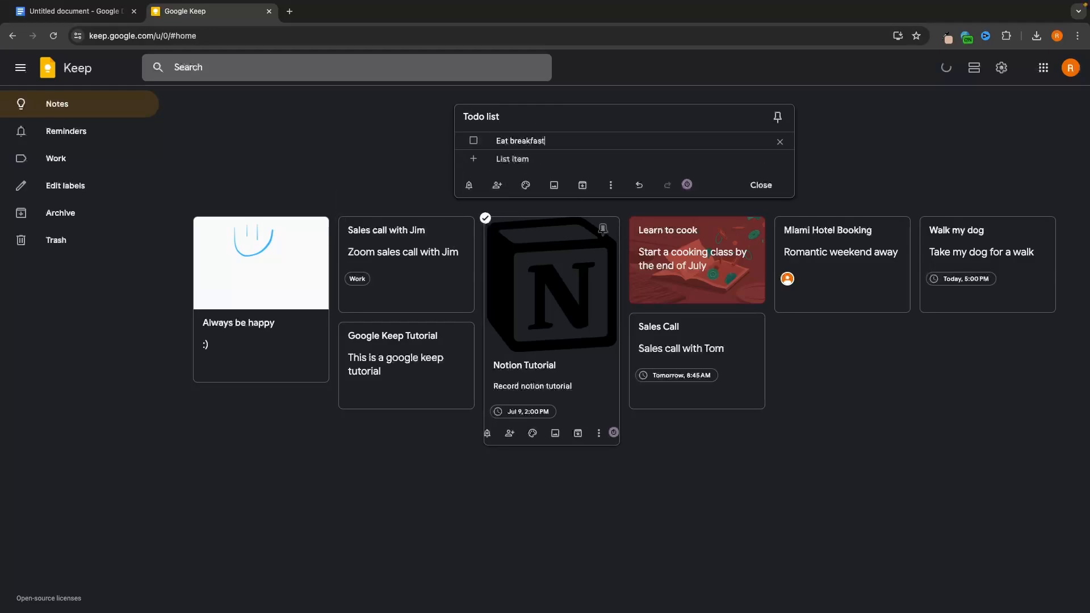
key("Return")
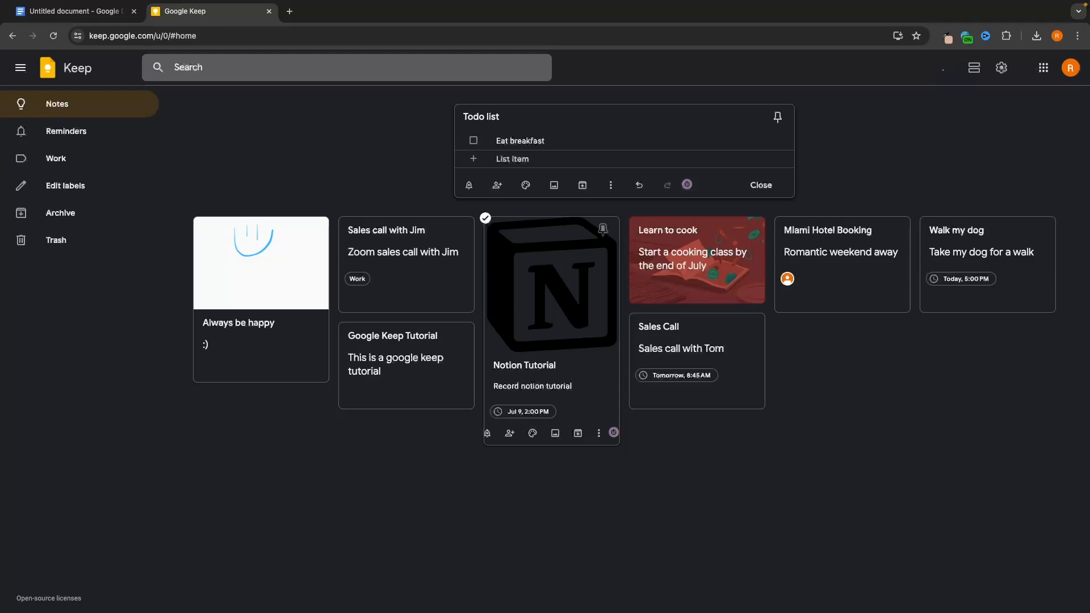
type("Rec")
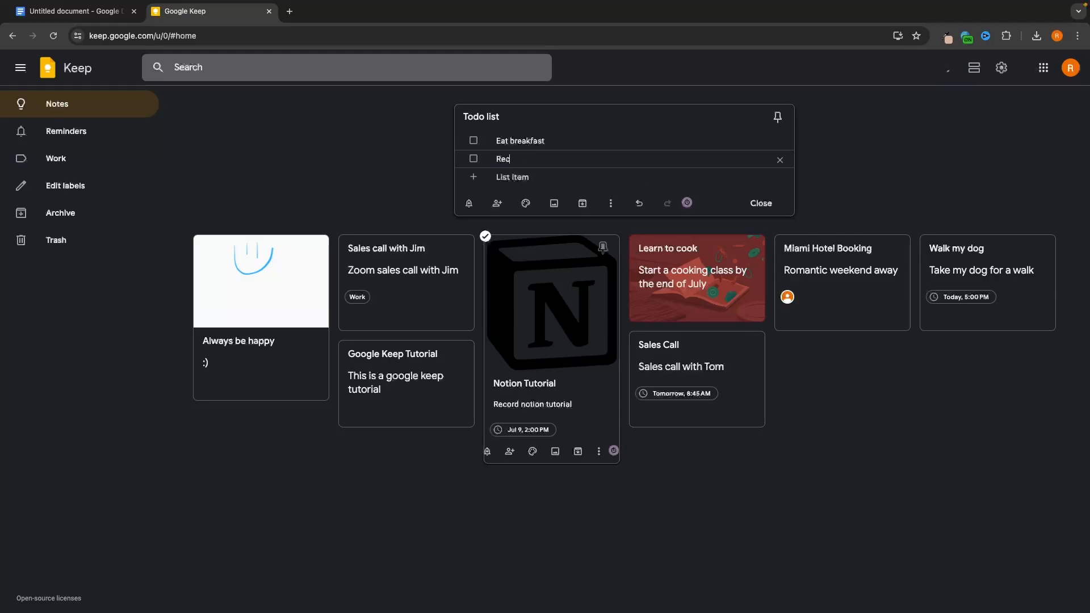
type("ord youtube video")
key("Return")
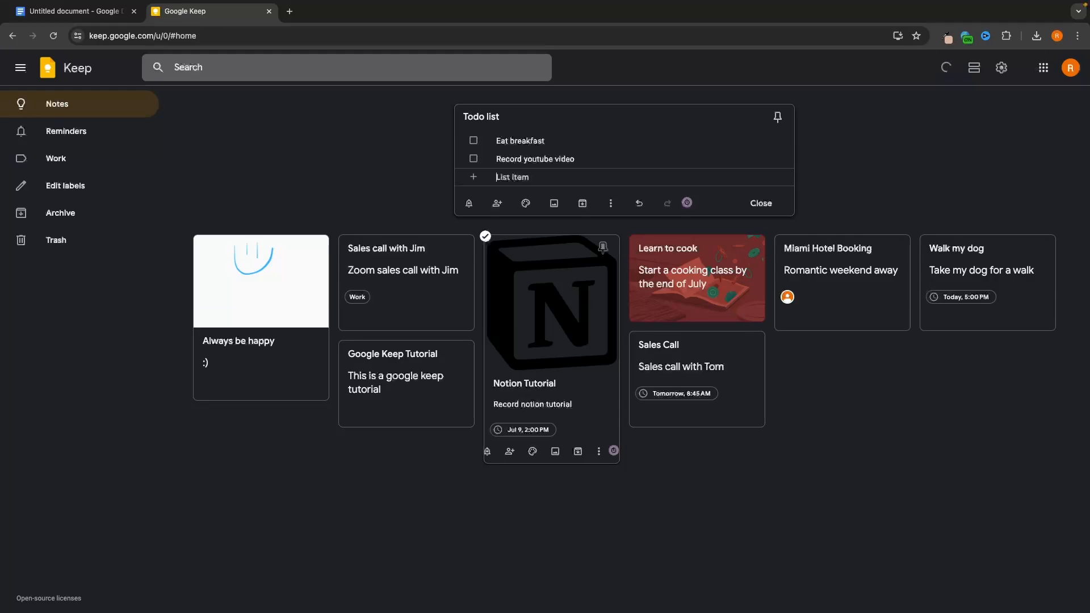
type("Walk the dog")
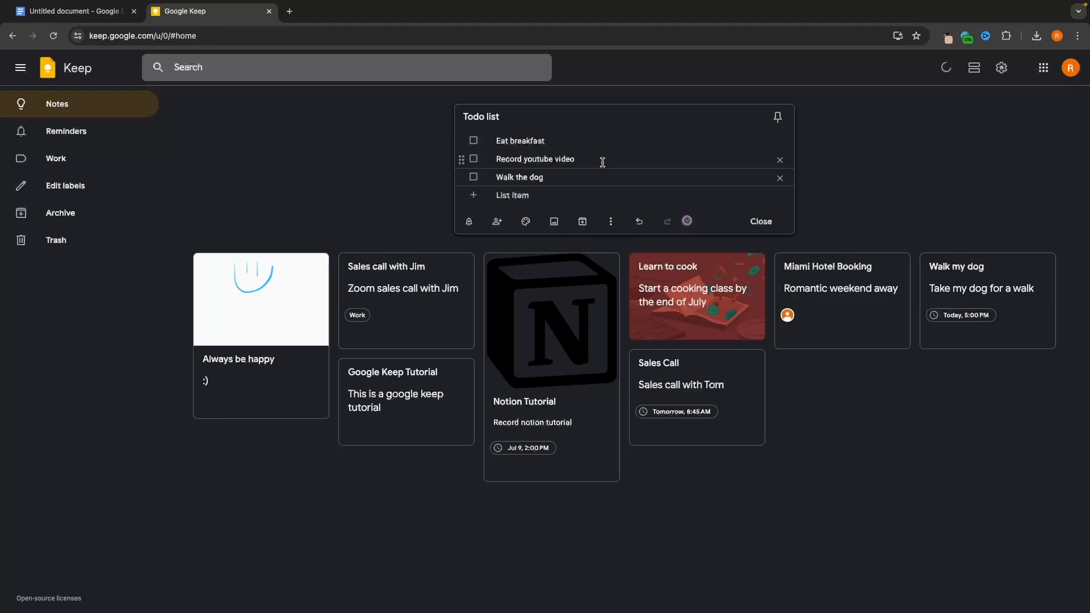
left_click(944, 175)
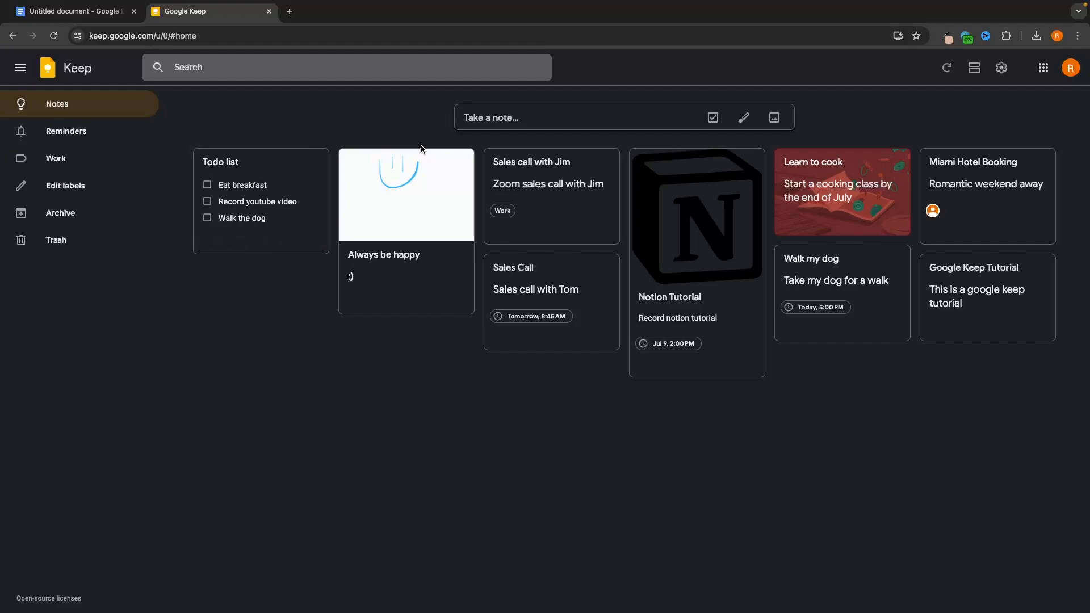
Check off all three items of the Todo list note and uncheck them again.
left_click(208, 186)
left_click(208, 202)
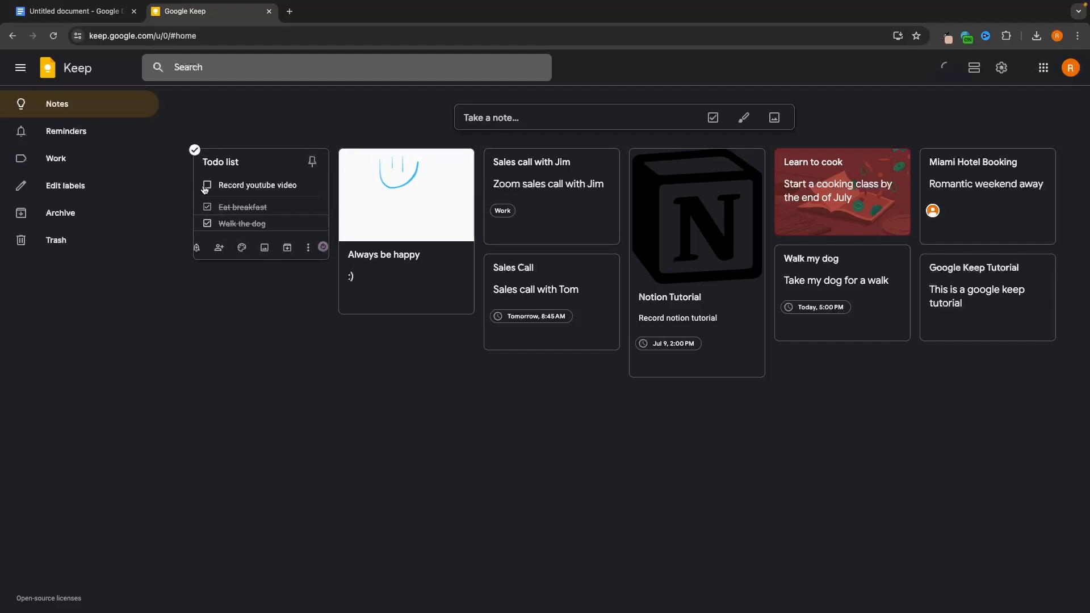
left_click(207, 186)
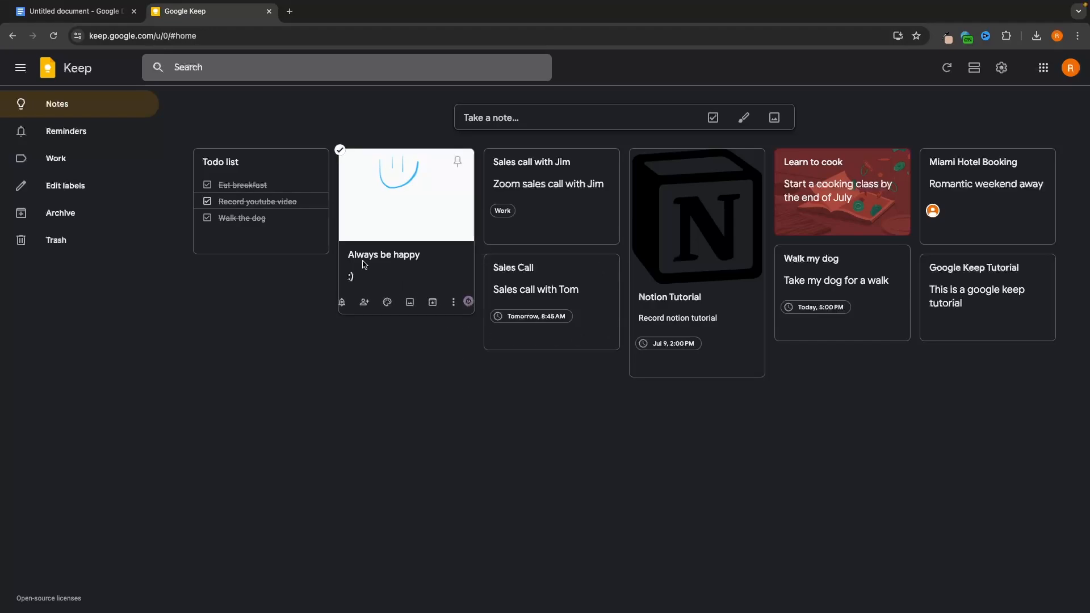
left_click(207, 218)
left_click(208, 207)
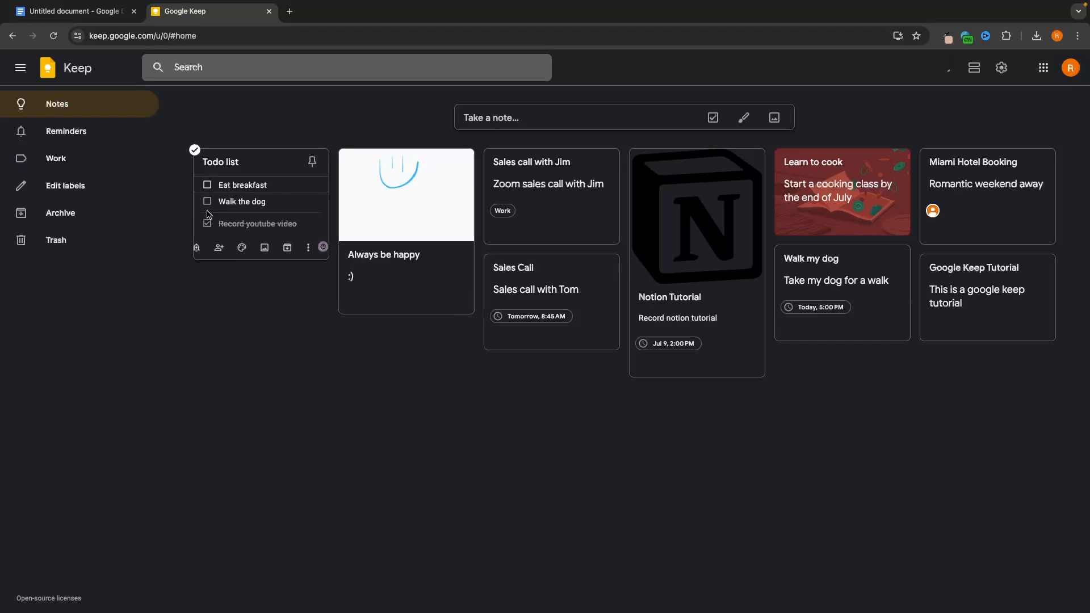
left_click(207, 223)
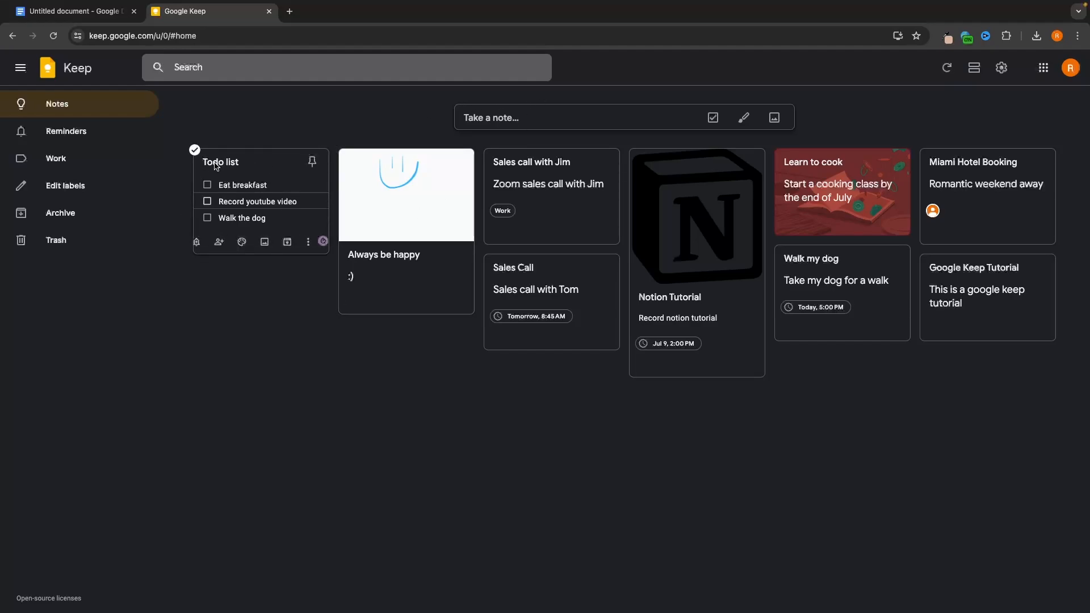
Change the background color of the Todo list note to dark red.
left_click(243, 248)
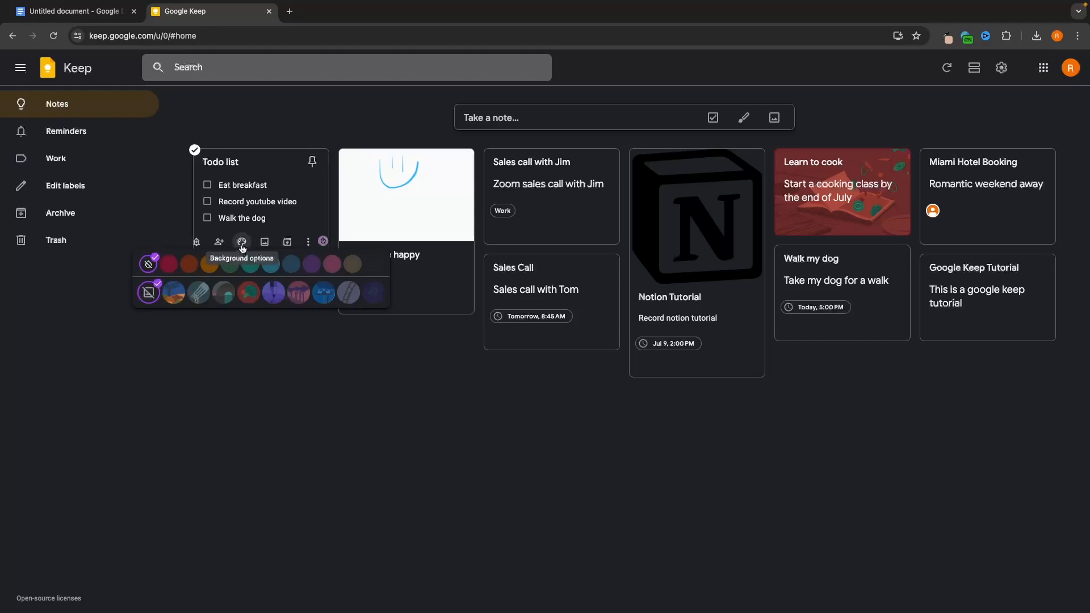
left_click(169, 264)
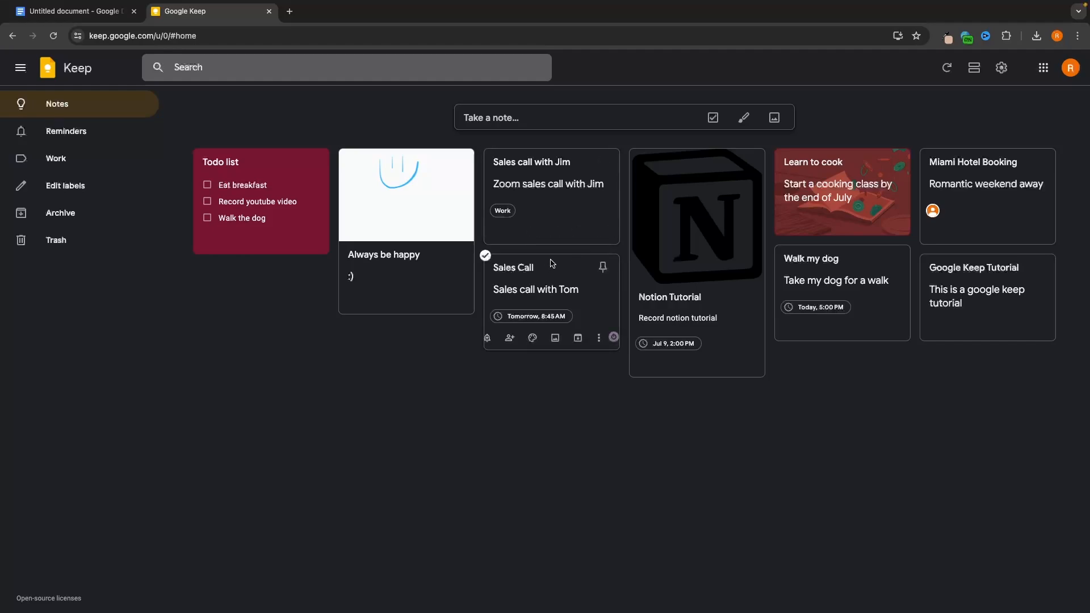
Assign the Work label to the Sales Call note, check the notes filed under that label, and return to all notes.
left_click(598, 339)
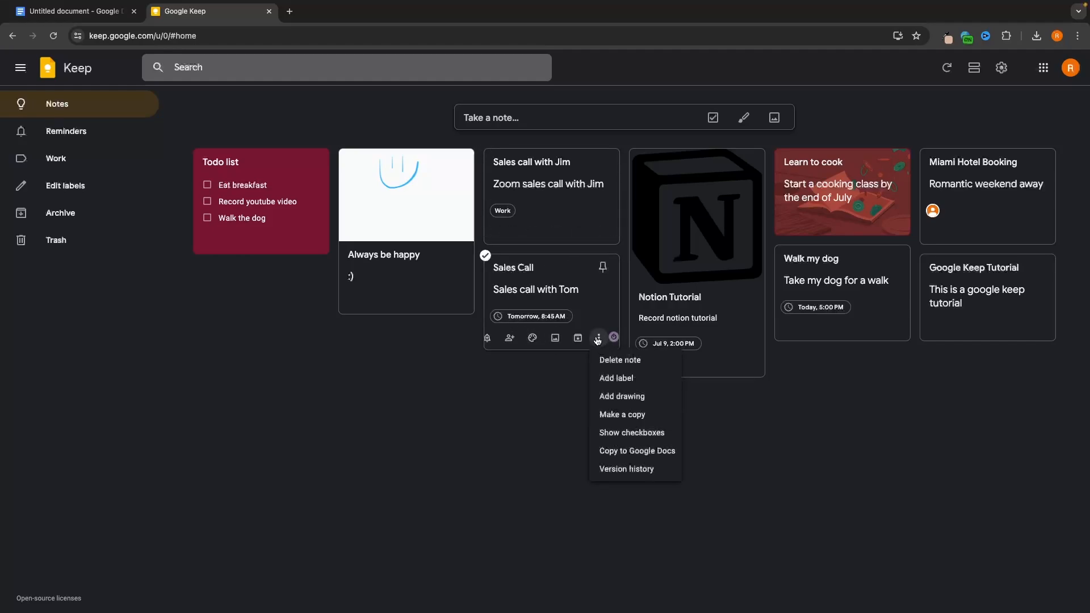
left_click(613, 379)
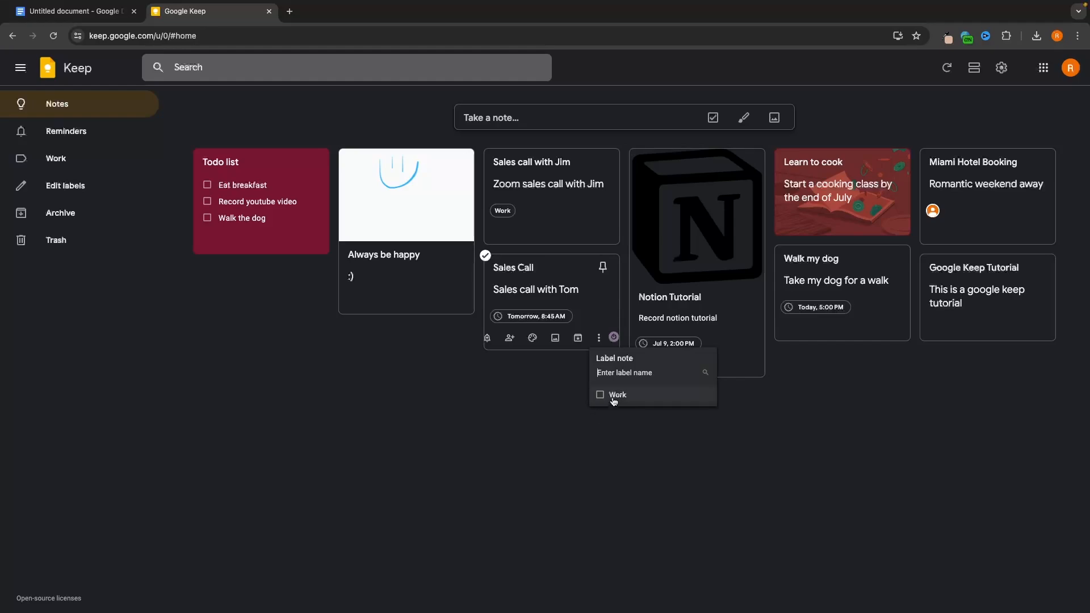
left_click(601, 394)
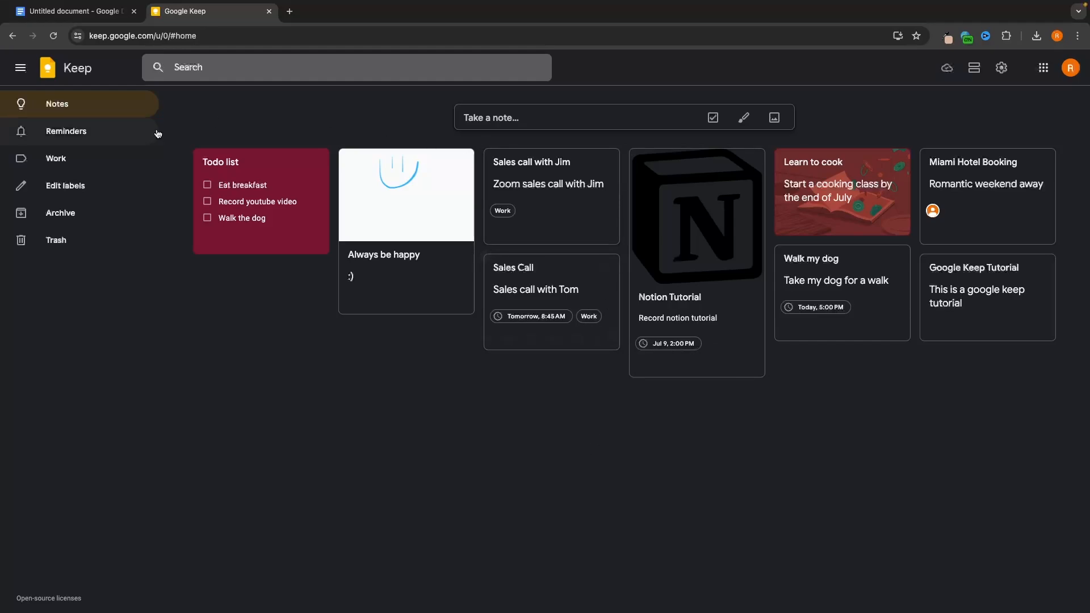
left_click(103, 158)
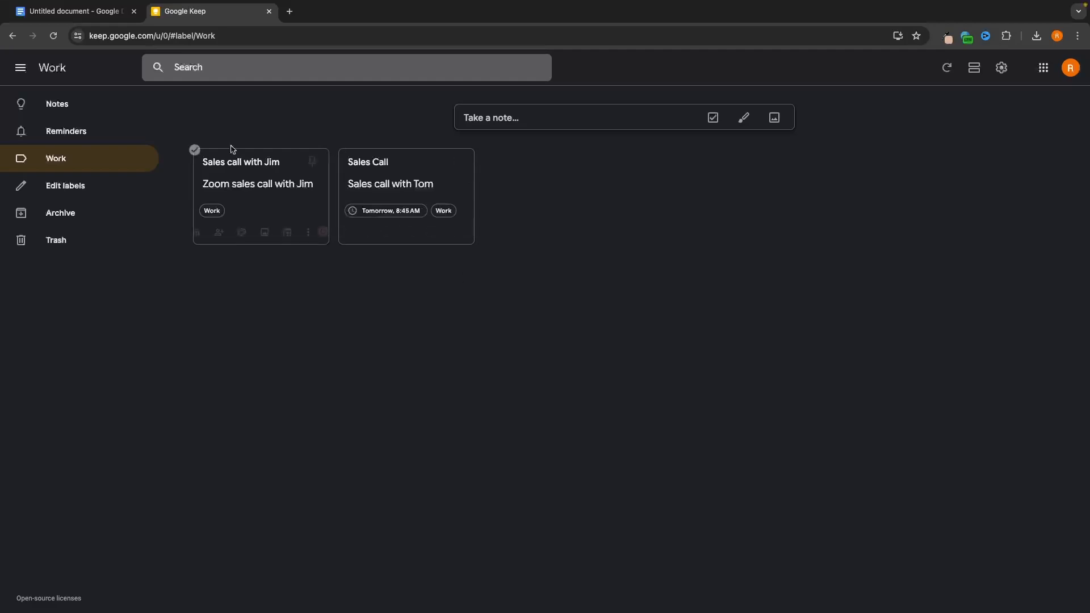
left_click(58, 104)
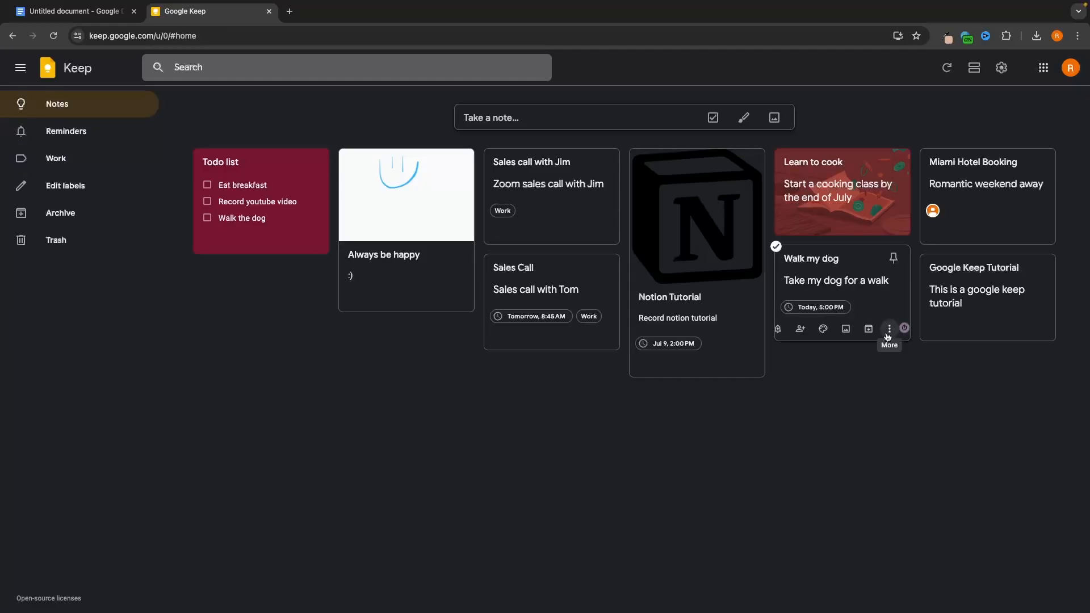
Create the label "Leisure" on the Walk my dog note.
left_click(889, 336)
left_click(908, 368)
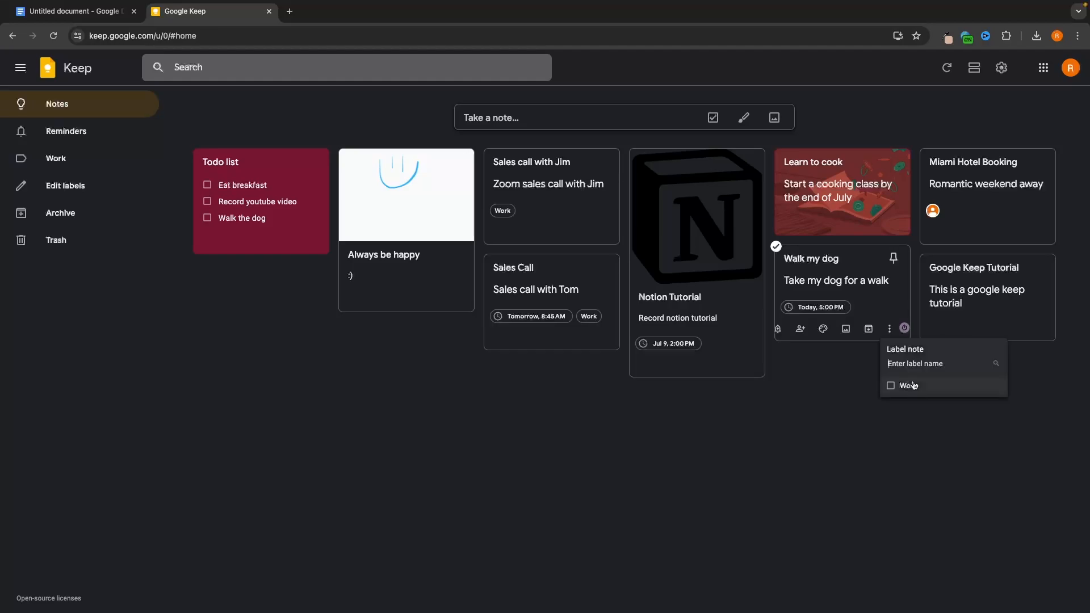
type("Lei")
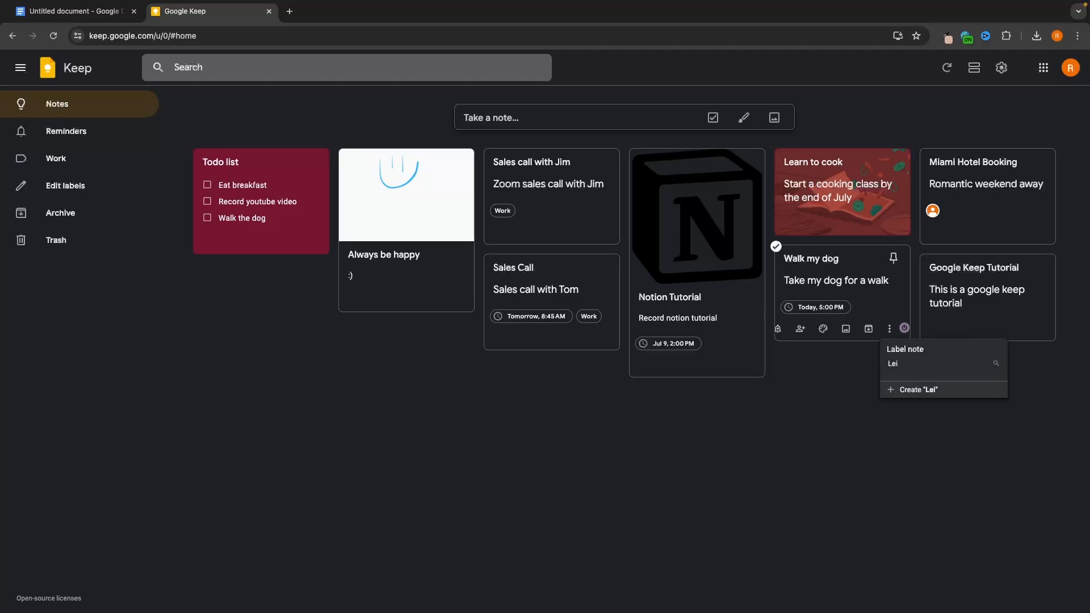
type("sute")
left_click(932, 387)
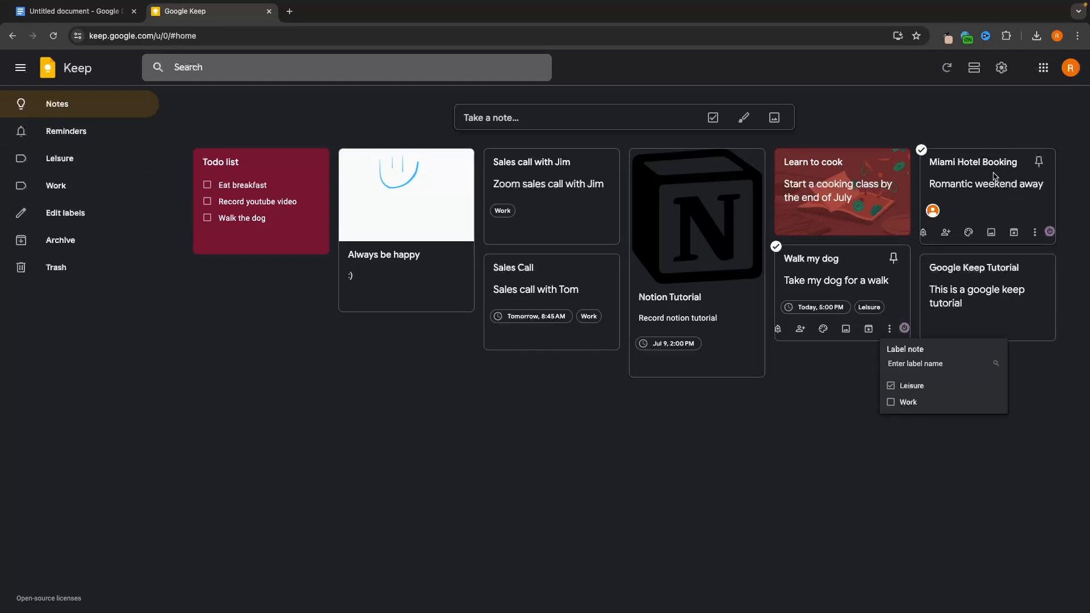
Assign the existing Leisure label to the Miami Hotel Booking note.
left_click(1034, 235)
left_click(1008, 274)
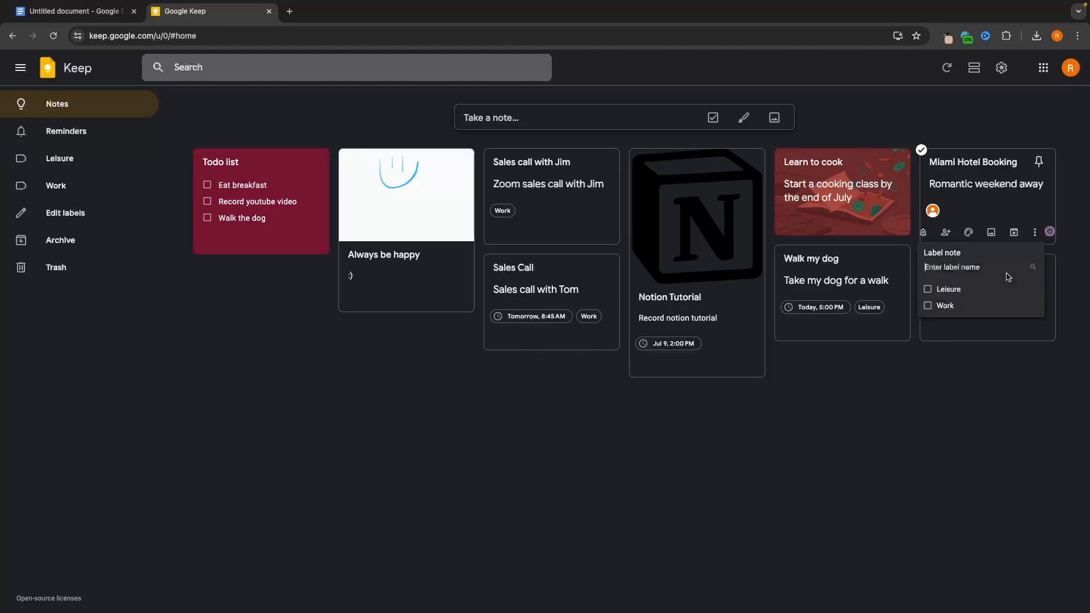
left_click(950, 294)
left_click(953, 412)
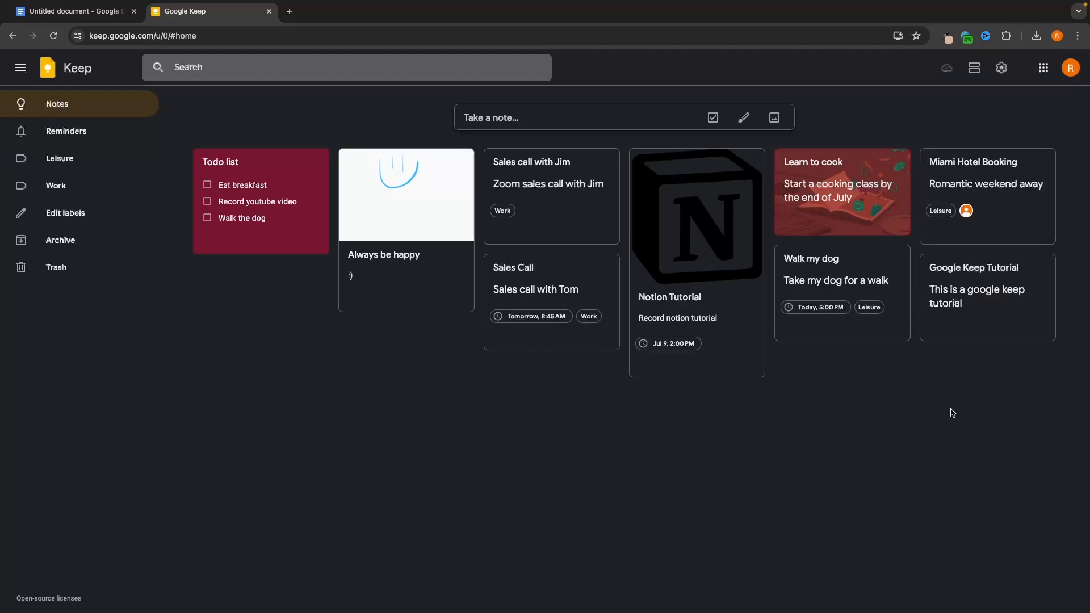
Look through the notes filed under the Leisure and Work labels, ending on Leisure.
left_click(59, 158)
left_click(62, 184)
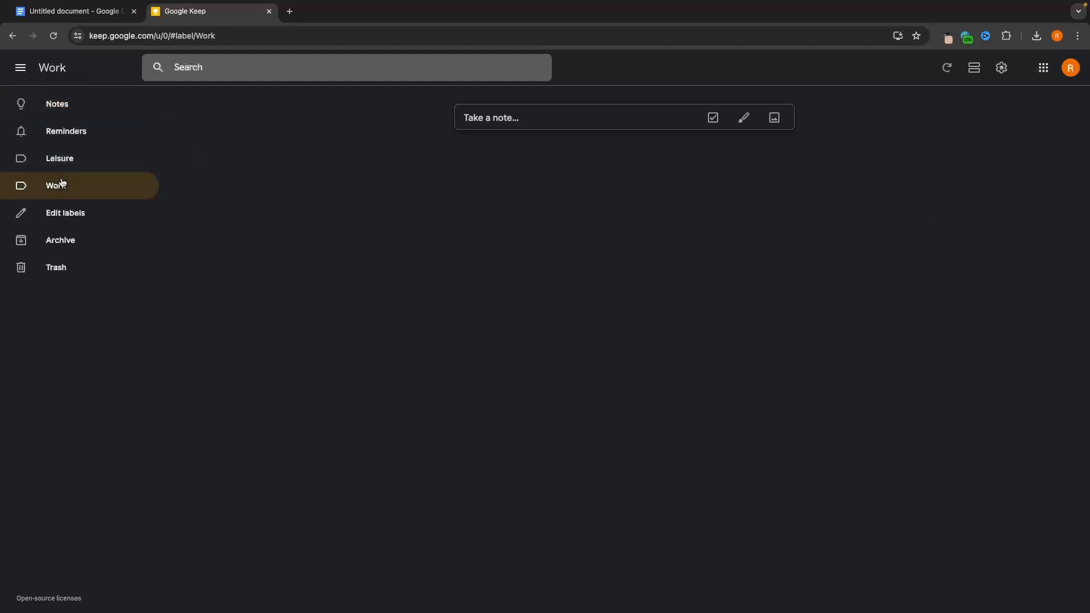
left_click(64, 162)
left_click(67, 191)
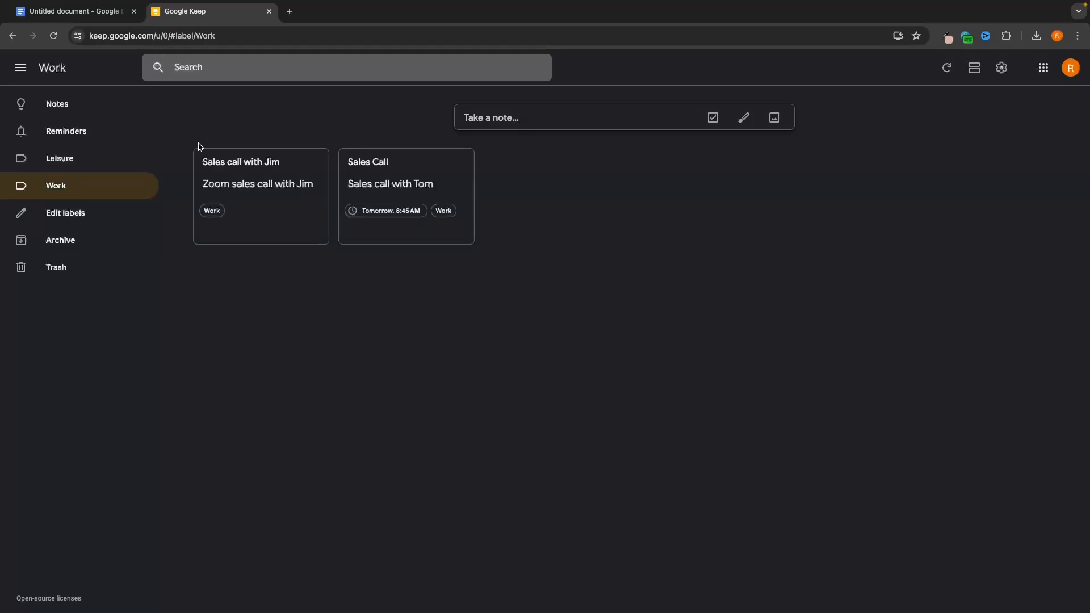
left_click(101, 163)
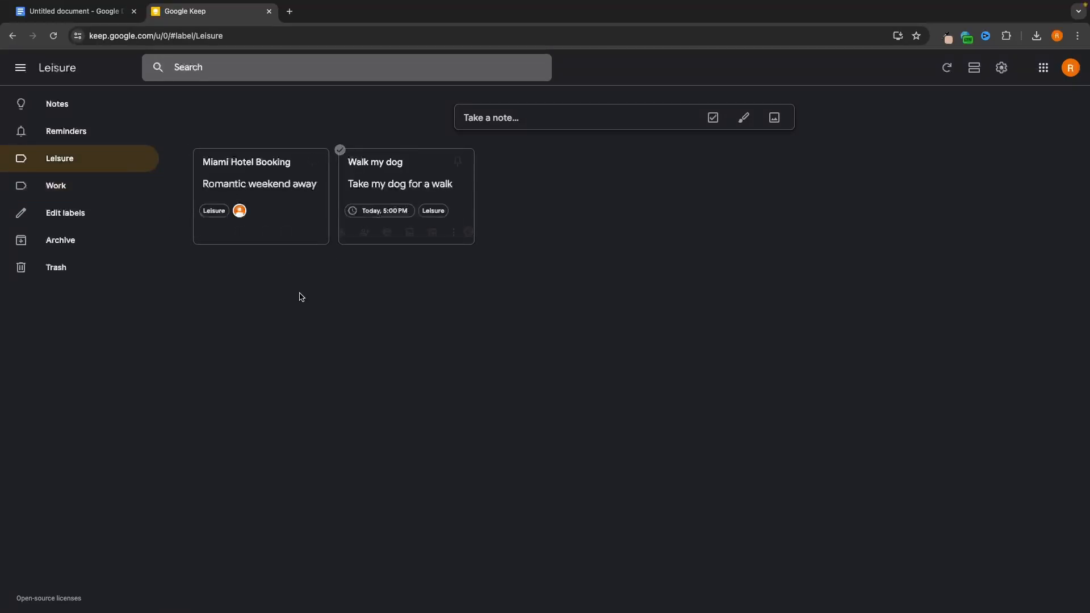
Return to all notes and pin the Miami Hotel Booking note.
left_click(107, 112)
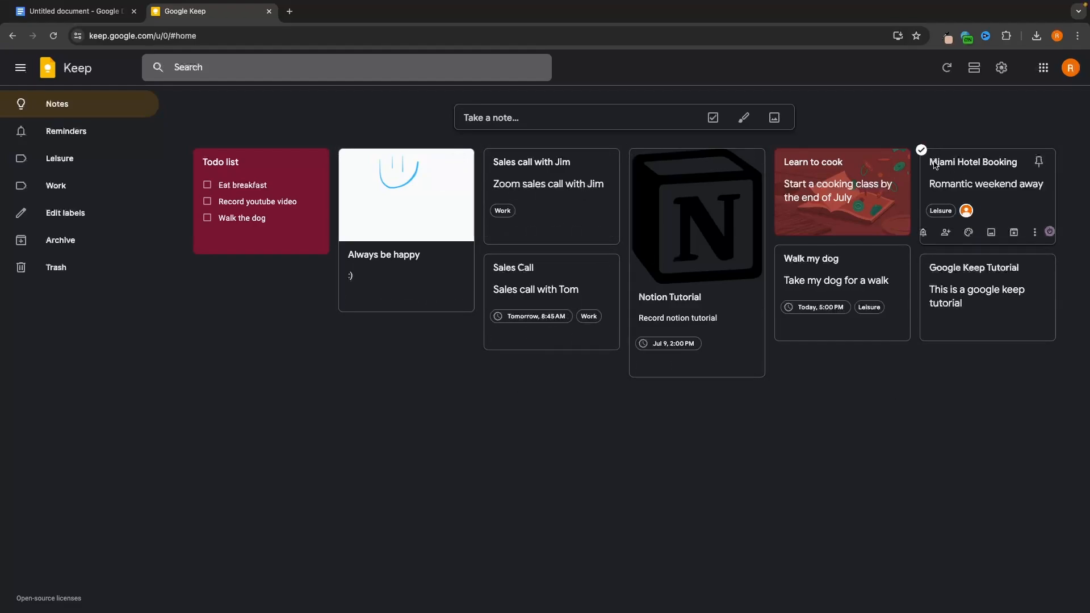
left_click(1038, 163)
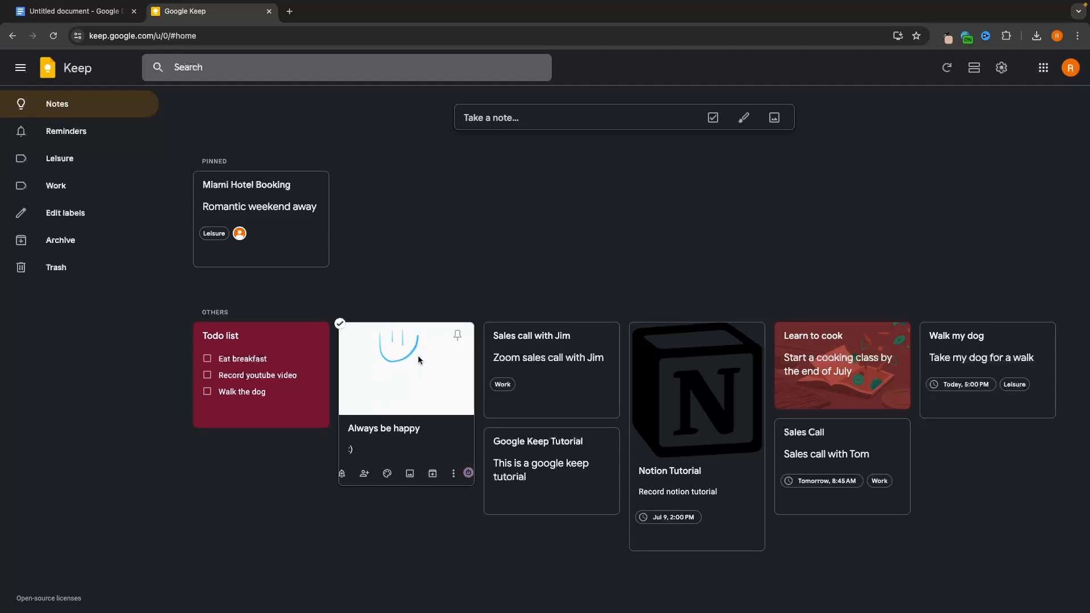
Delete the Always be happy note, restore it from the trash, and return to all notes.
left_click(454, 477)
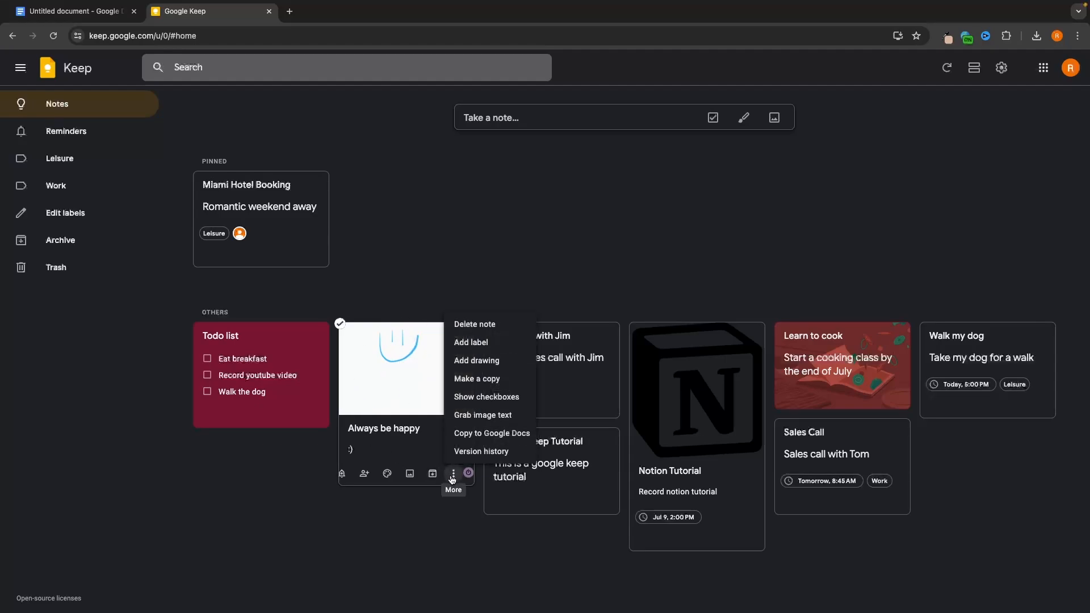
left_click(475, 326)
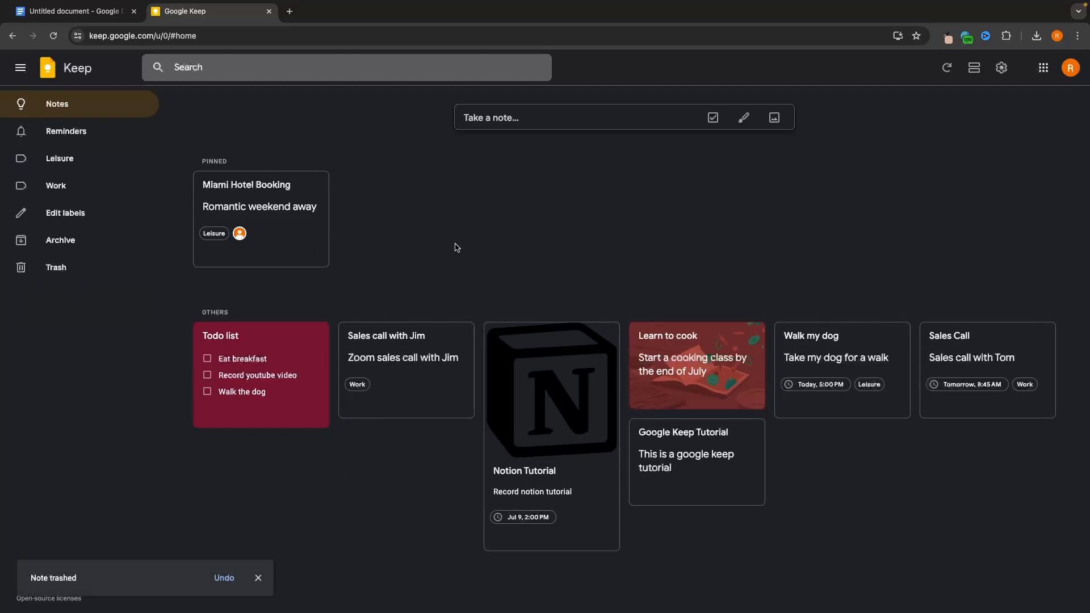
left_click(43, 272)
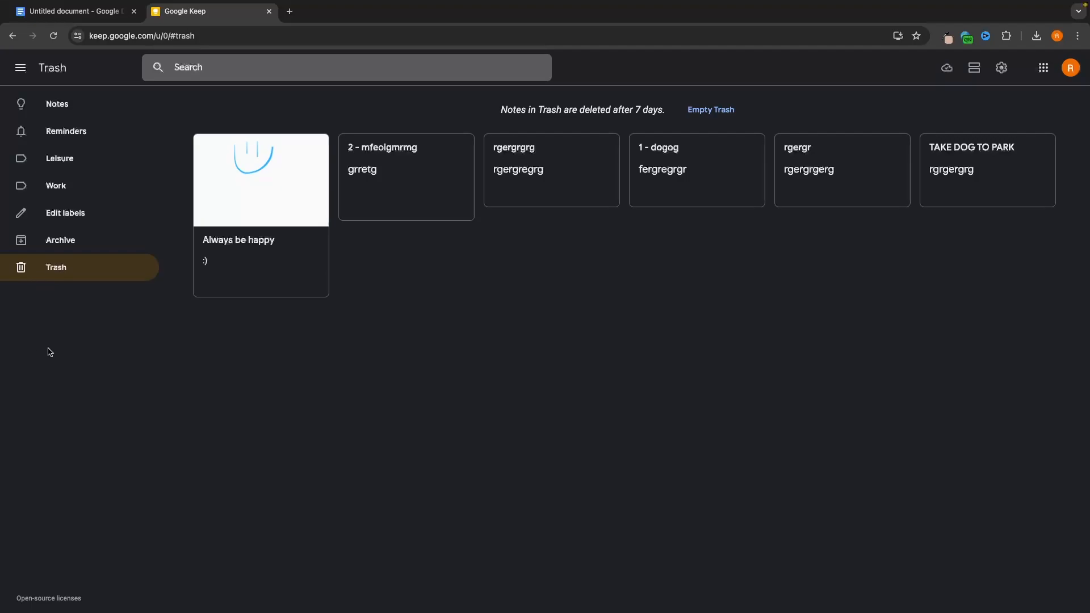
mouse_move(268, 184)
left_click(228, 286)
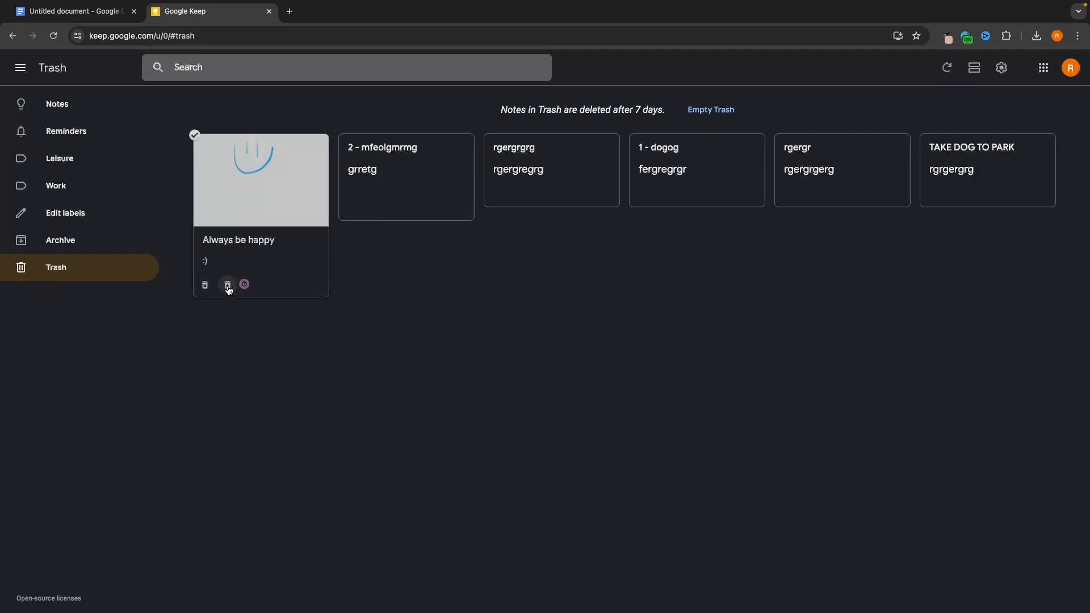
left_click(102, 107)
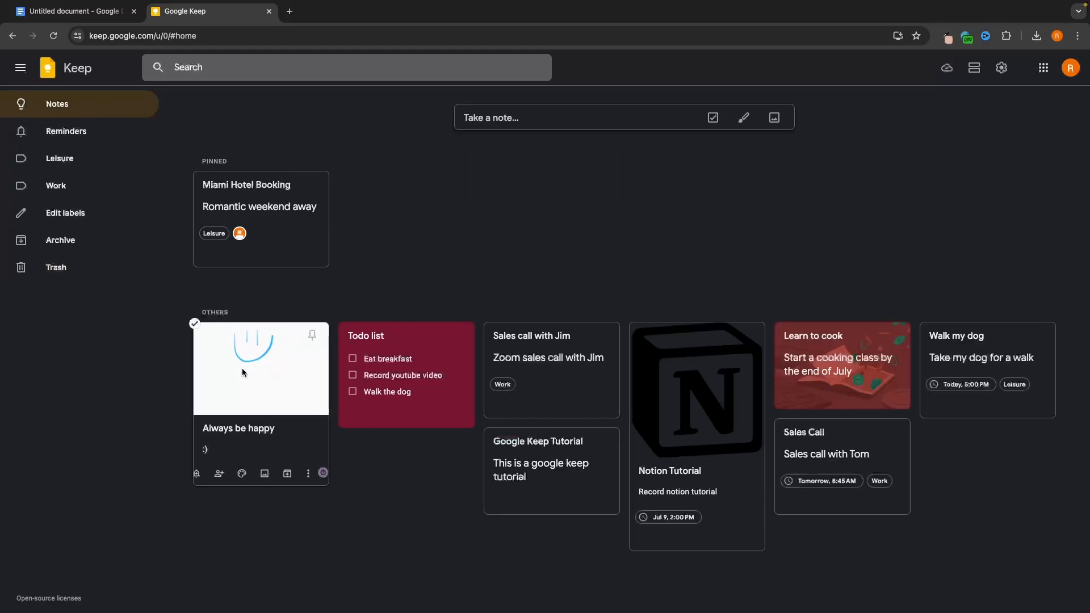
Move the Always be happy note to the trash and delete it there forever.
left_click(308, 474)
left_click(327, 324)
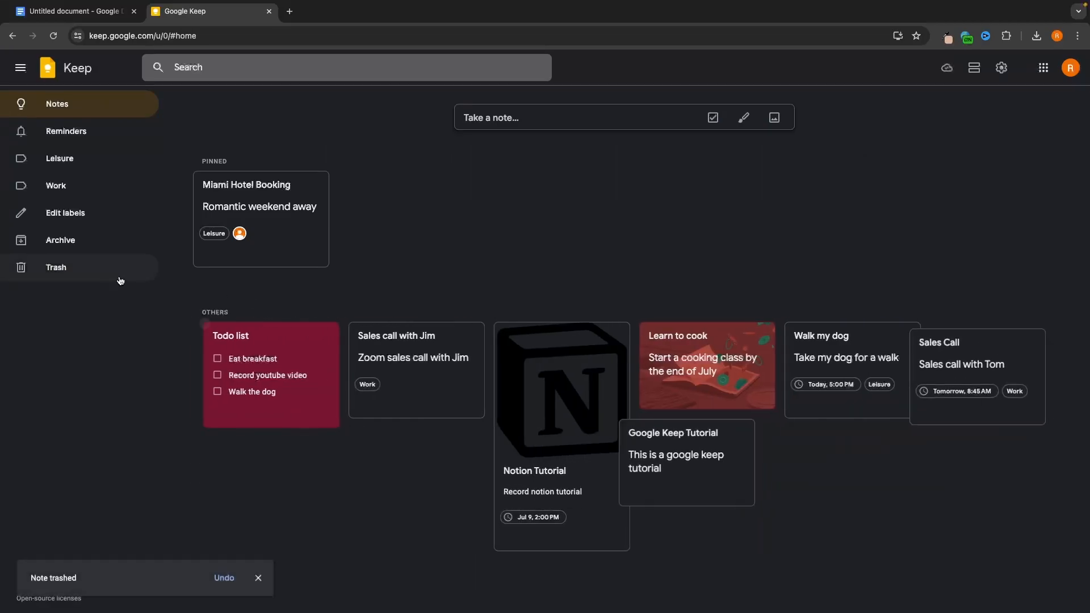
left_click(89, 276)
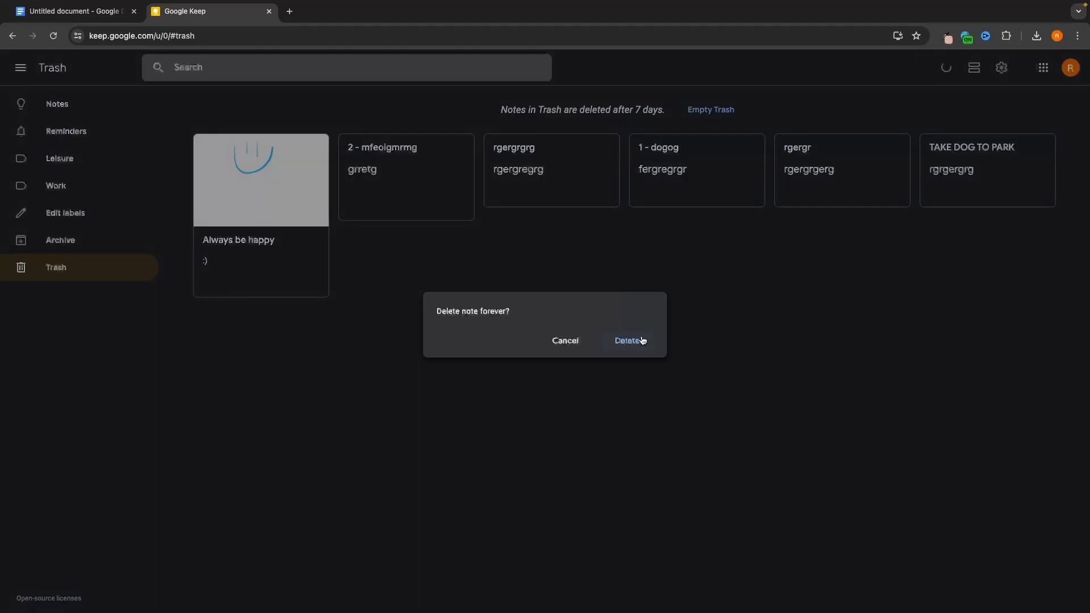
left_click(643, 341)
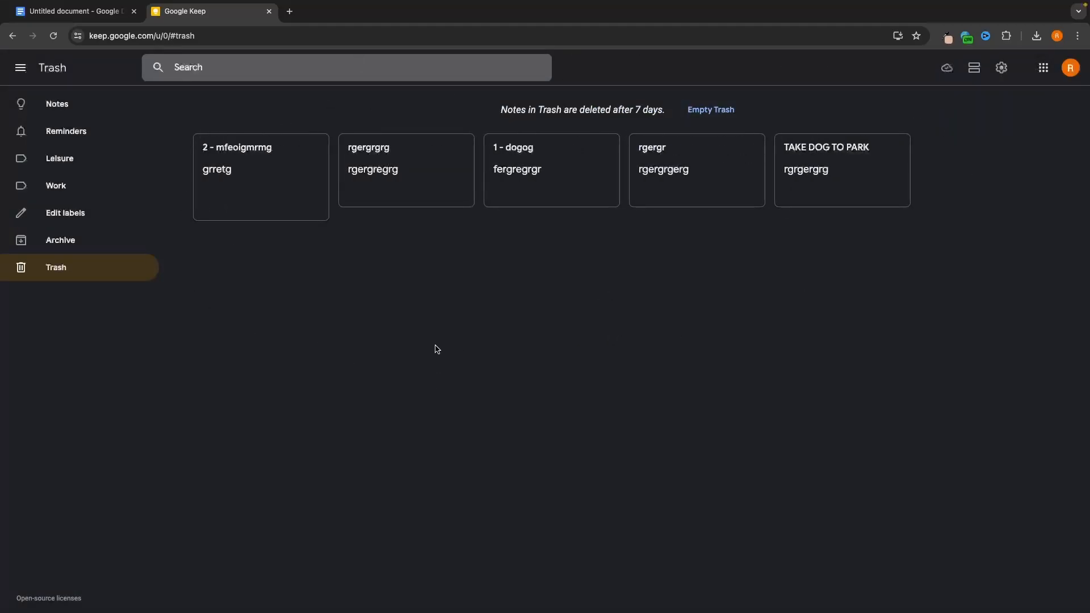
Empty the trash of all remaining notes and go back to all notes.
mouse_move(694, 156)
left_click(711, 109)
left_click(630, 338)
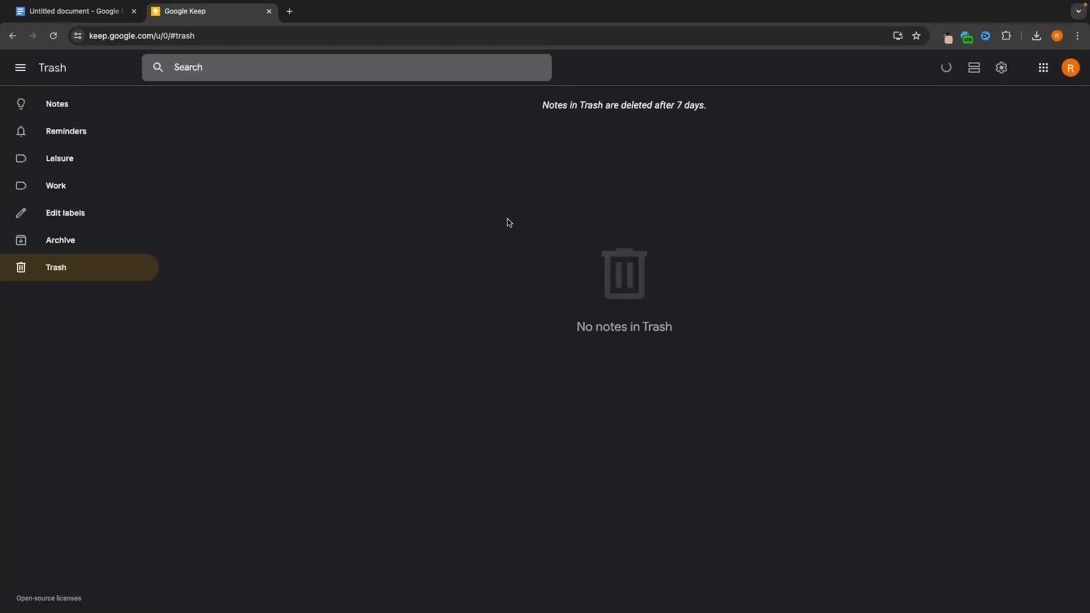
left_click(100, 115)
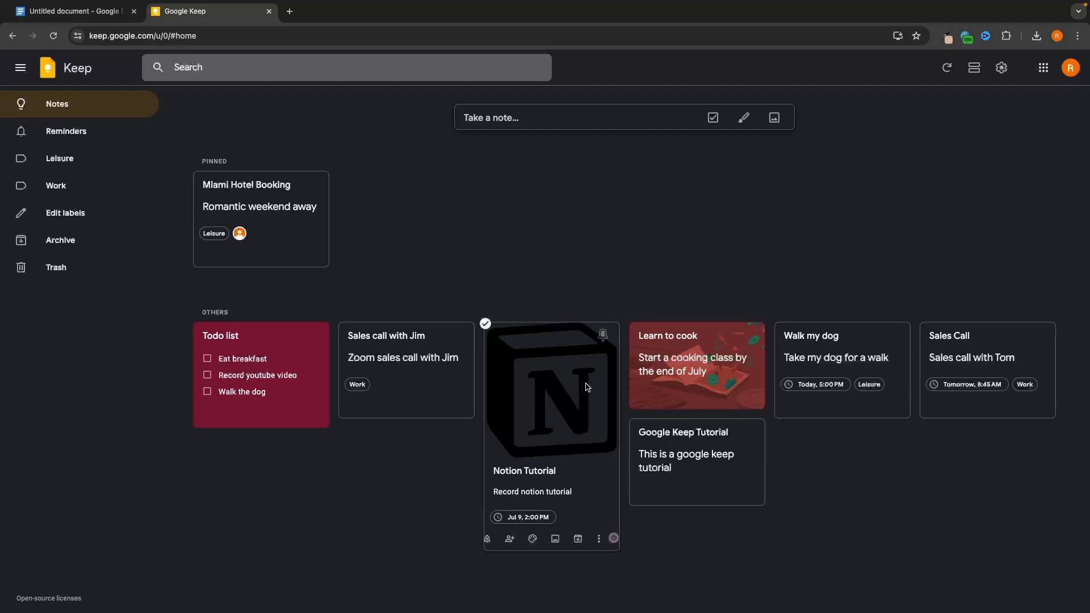
Search the notes for "notion", view the Notion Tutorial note from the results, and close it.
left_click(245, 79)
type("no")
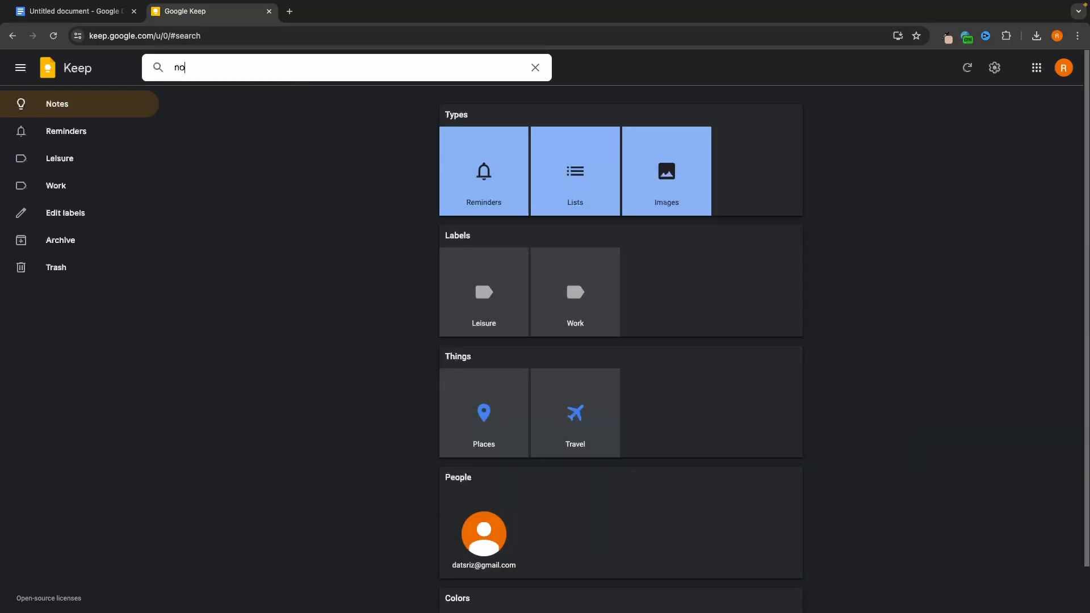
type("tion")
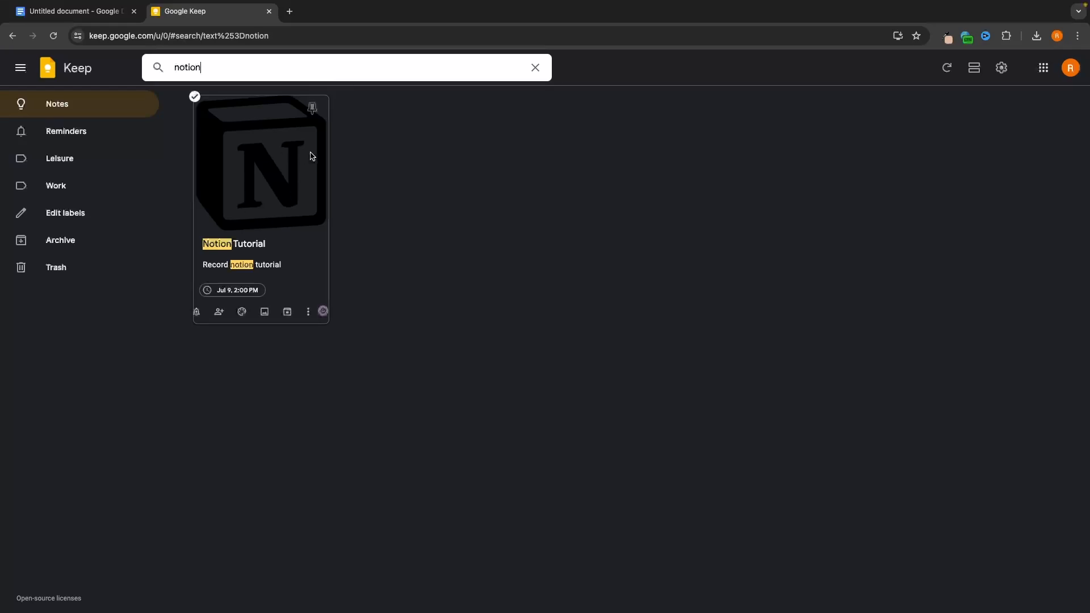
left_click(298, 181)
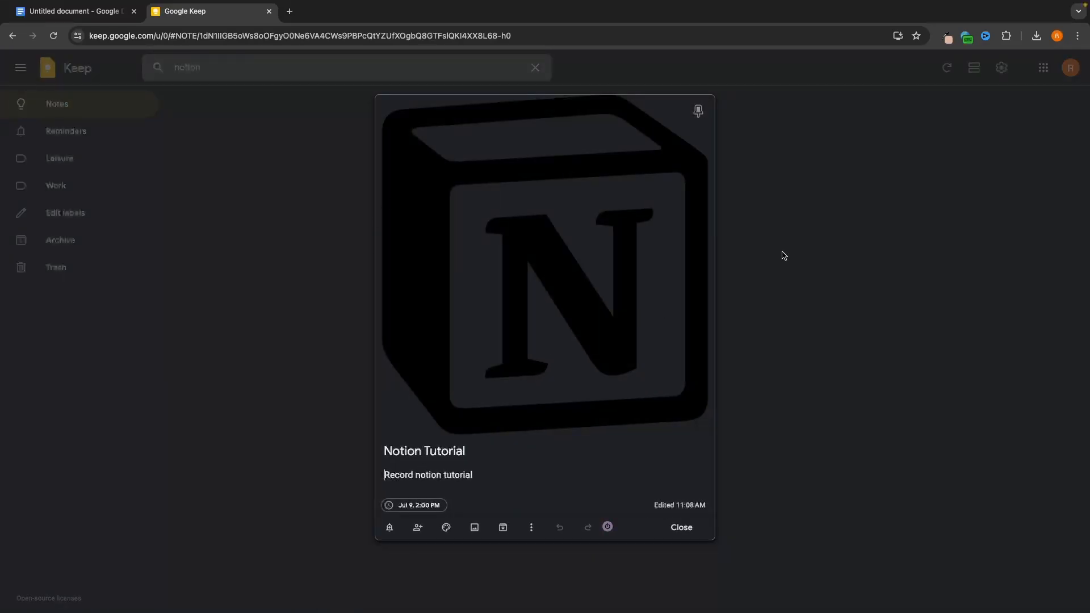
left_click(749, 203)
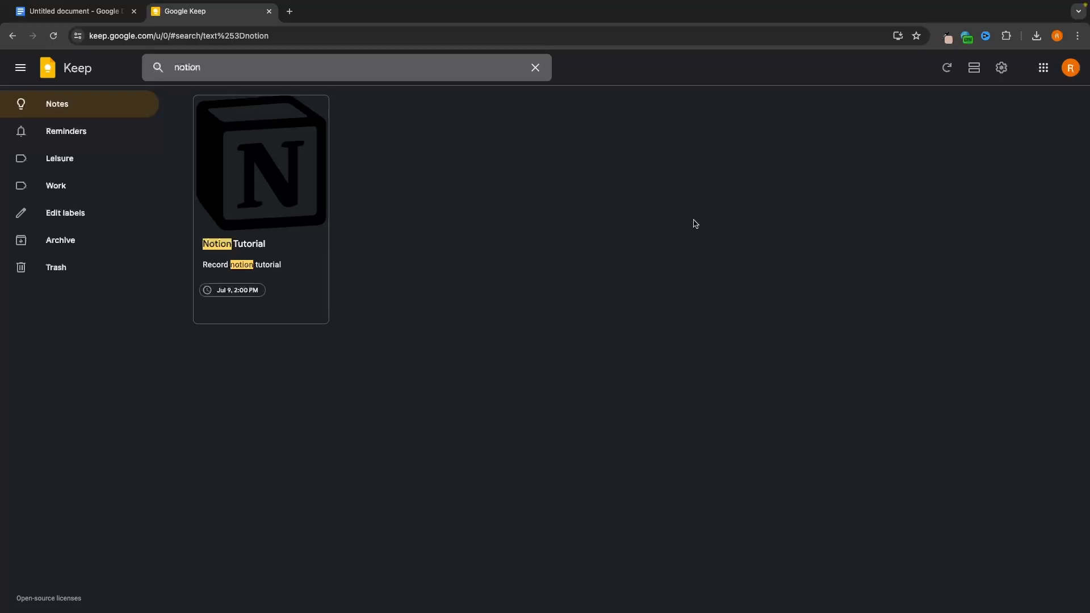